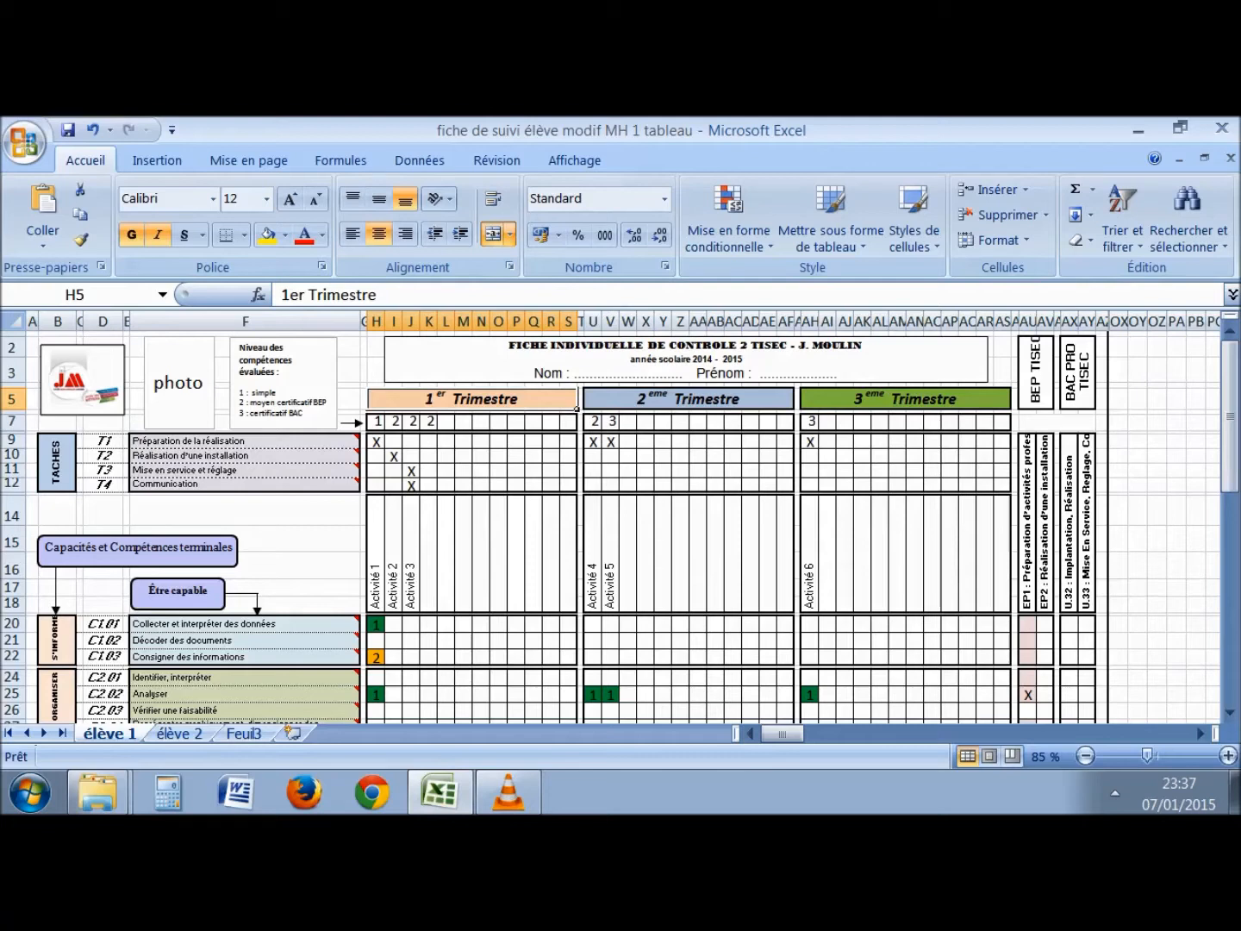
Step: Examine the three term headings and the columns Activité 1 to Activité 6 beneath them
{"action": "left_click", "coordinate": [688, 399]}
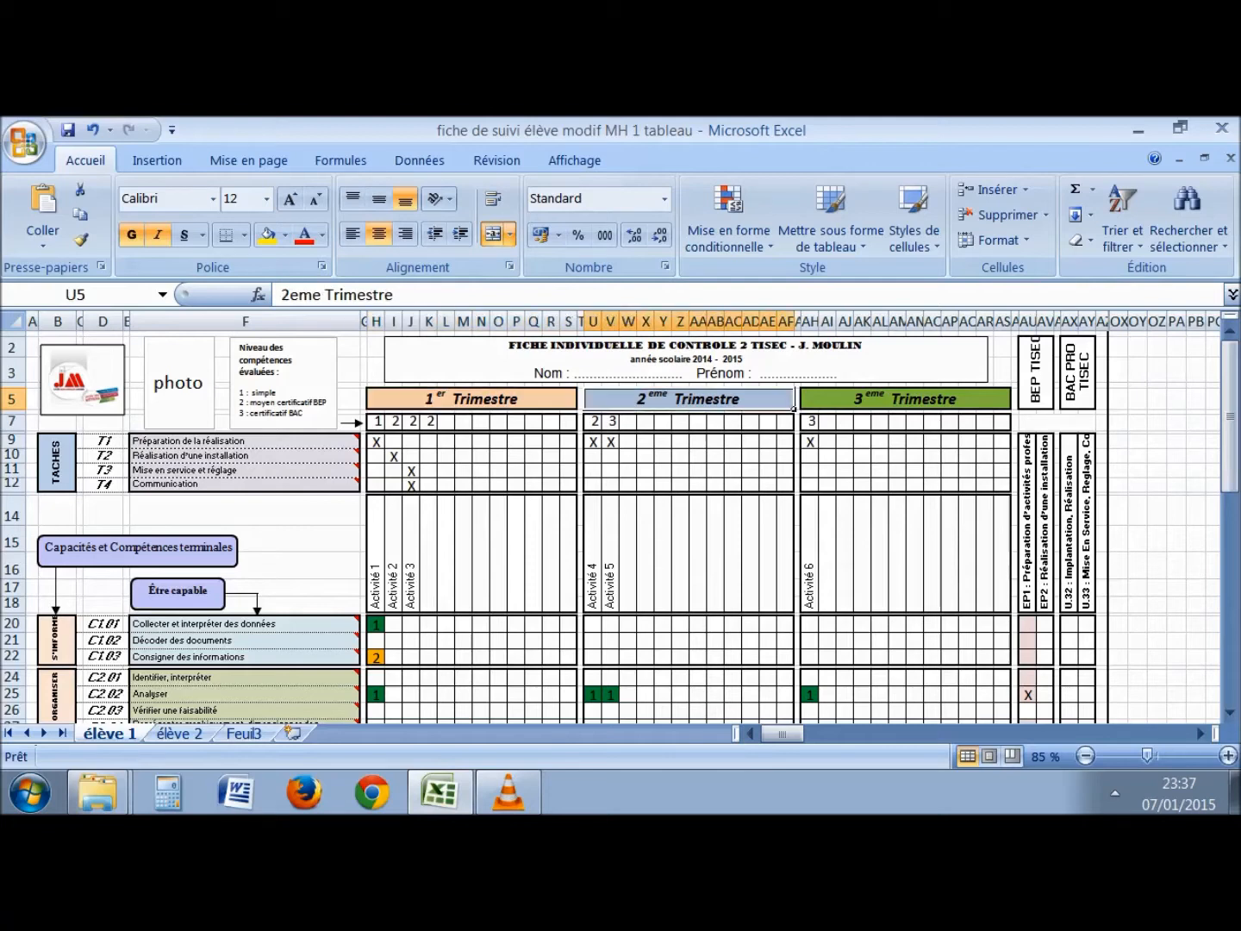
{"action": "left_click", "coordinate": [905, 399]}
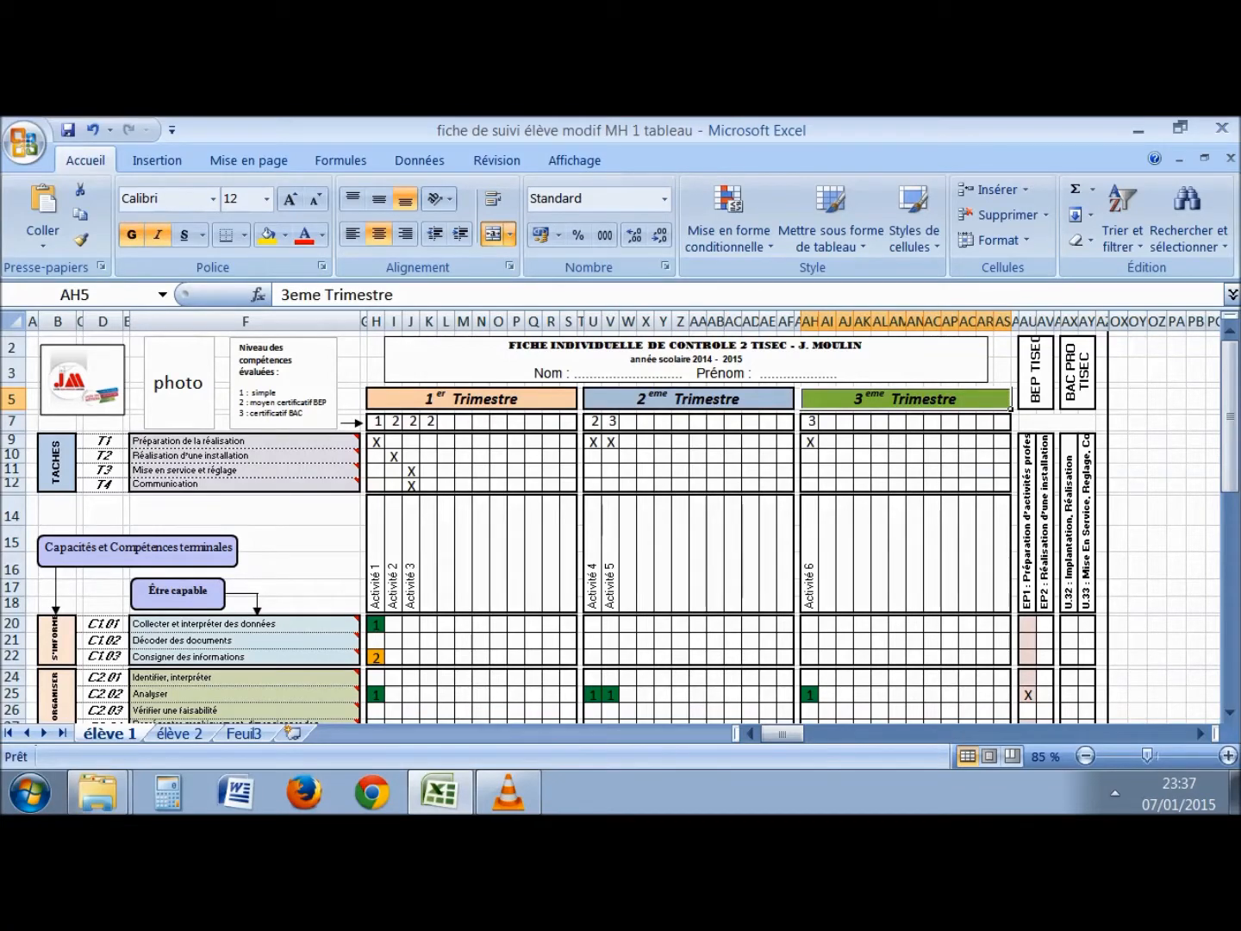
{"action": "left_click", "coordinate": [376, 553]}
{"action": "left_click", "coordinate": [394, 554]}
{"action": "left_click", "coordinate": [411, 553]}
{"action": "left_click", "coordinate": [593, 553]}
{"action": "left_click", "coordinate": [611, 553]}
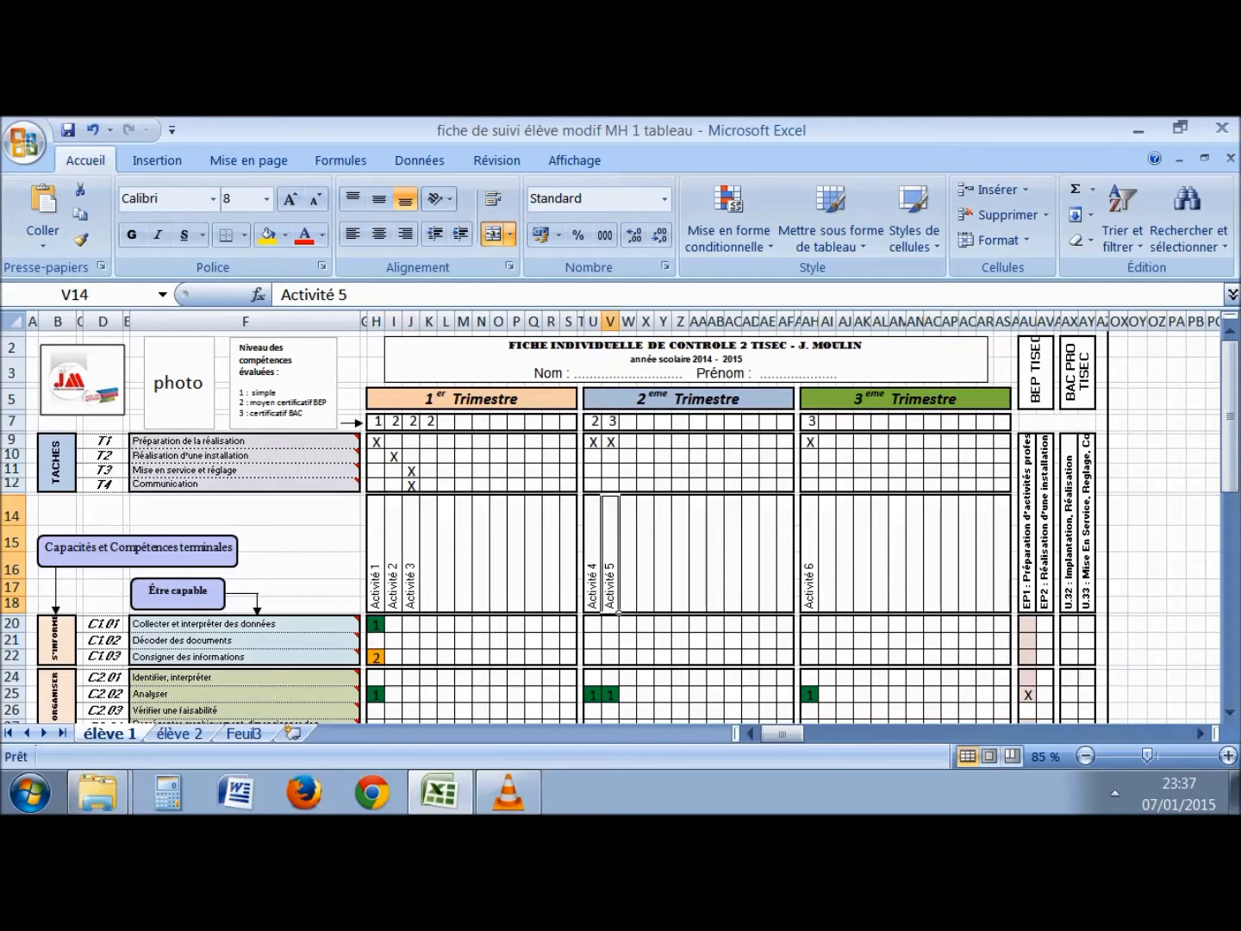
{"action": "left_click", "coordinate": [809, 553]}
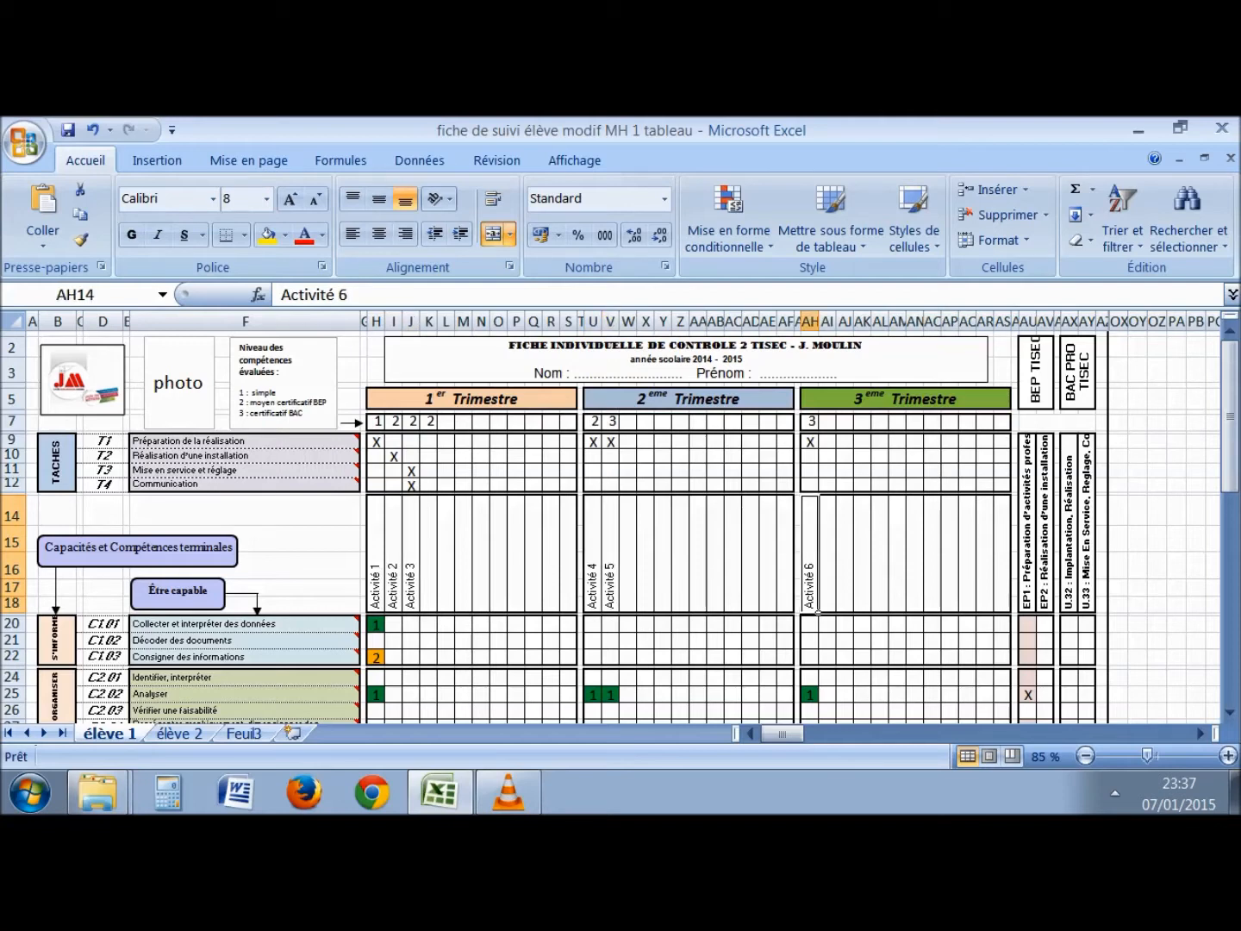
{"action": "left_click", "coordinate": [375, 553]}
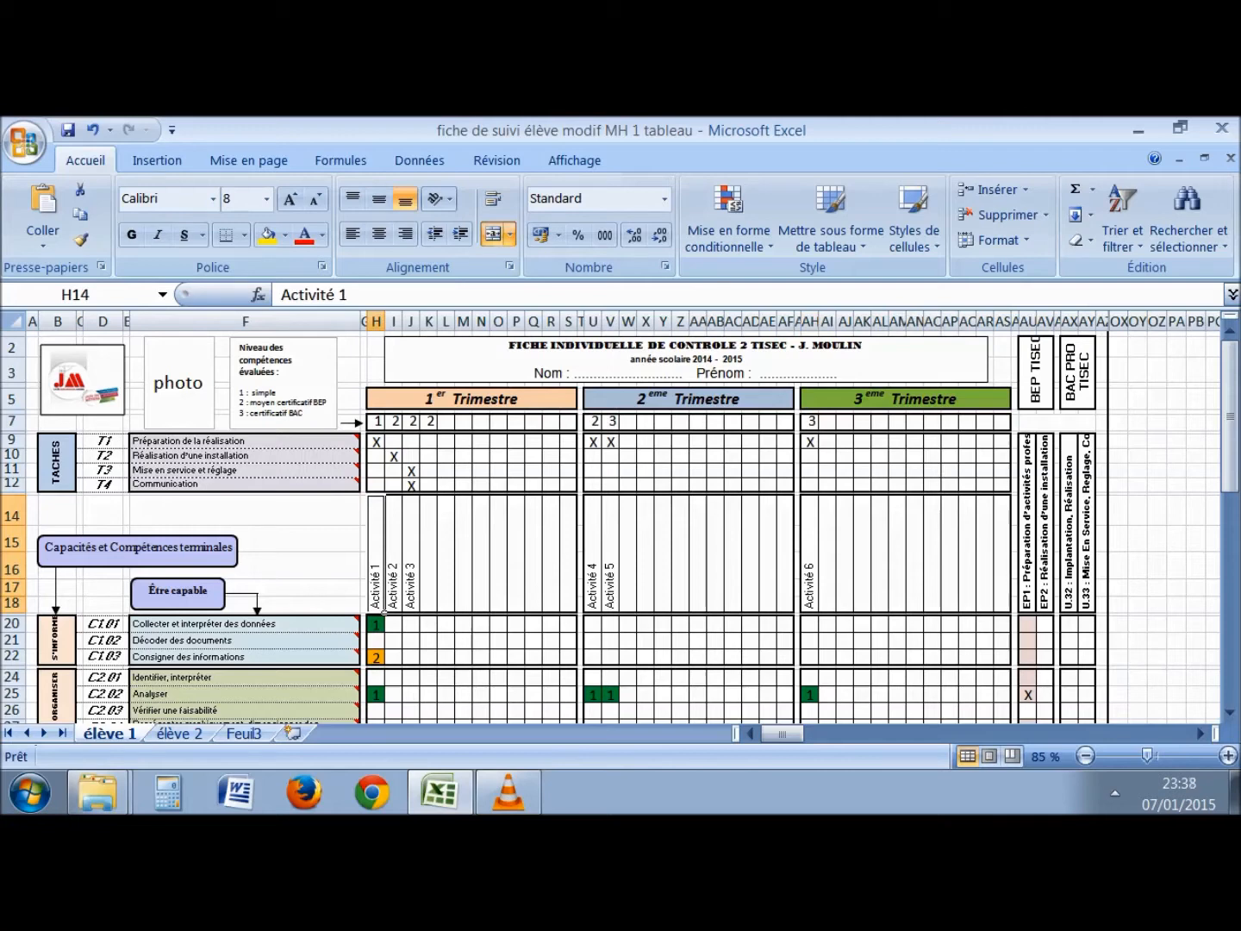
Step: Examine the task codes T1 to T4 and read the comments attached to the task descriptions
{"action": "left_click", "coordinate": [104, 442]}
{"action": "left_click", "coordinate": [103, 455]}
{"action": "left_click", "coordinate": [103, 471]}
{"action": "left_click", "coordinate": [103, 484]}
{"action": "left_click", "coordinate": [104, 441]}
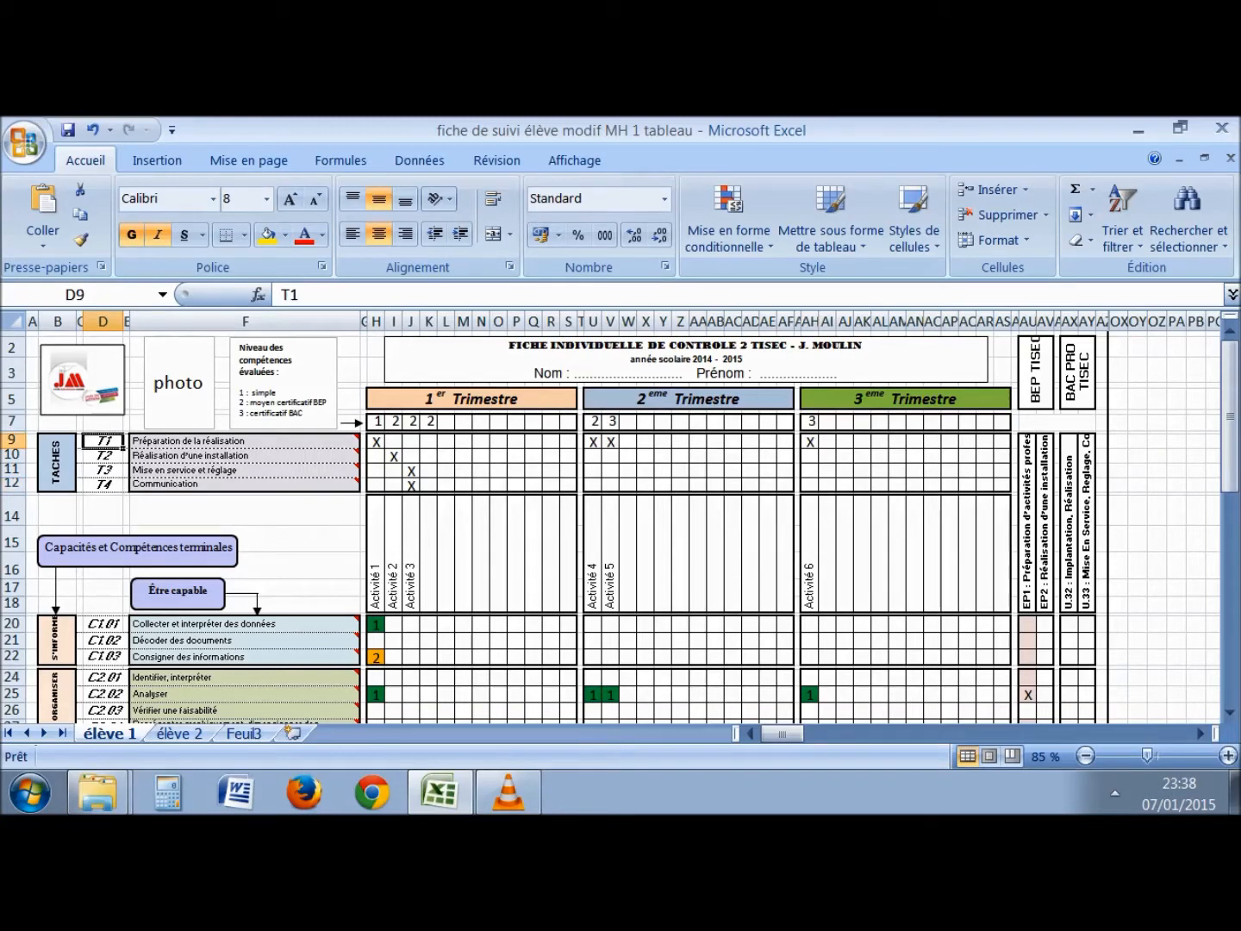
{"action": "left_click", "coordinate": [245, 441]}
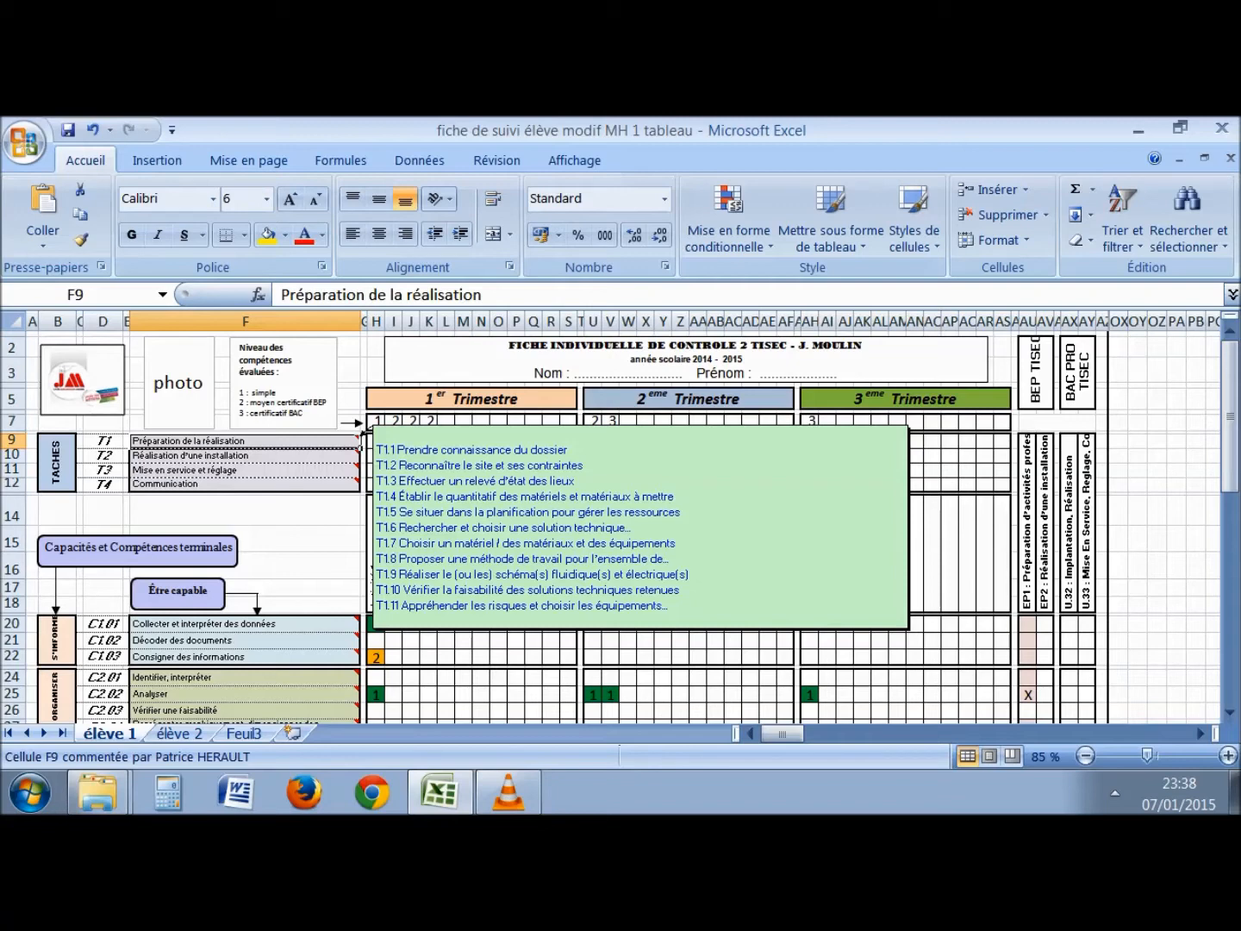
{"action": "left_click", "coordinate": [245, 456]}
{"action": "mouse_move", "coordinate": [245, 471]}
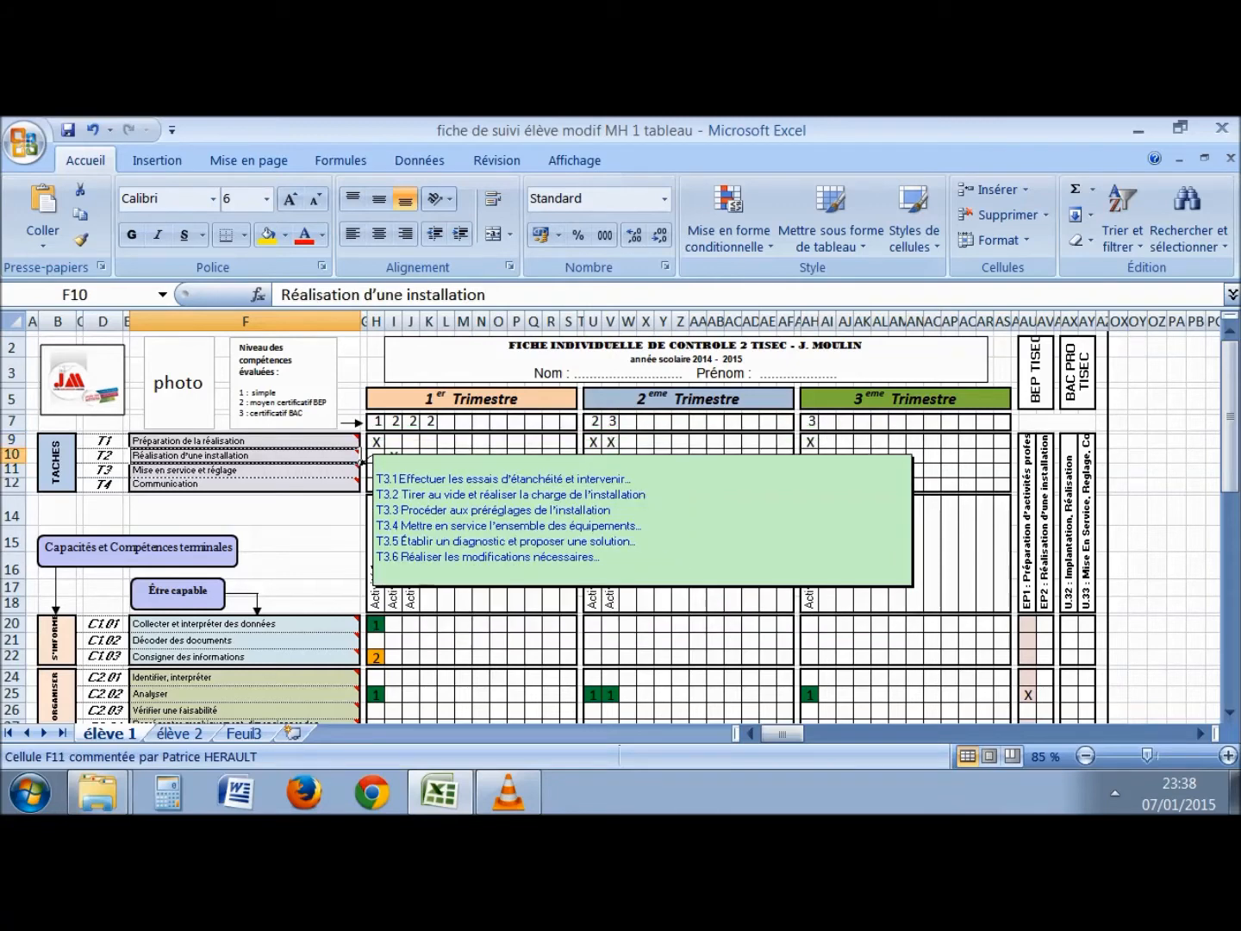
Step: Try another list option for task T1 under Activité 1, and set the cell back to X
{"action": "left_click", "coordinate": [375, 442]}
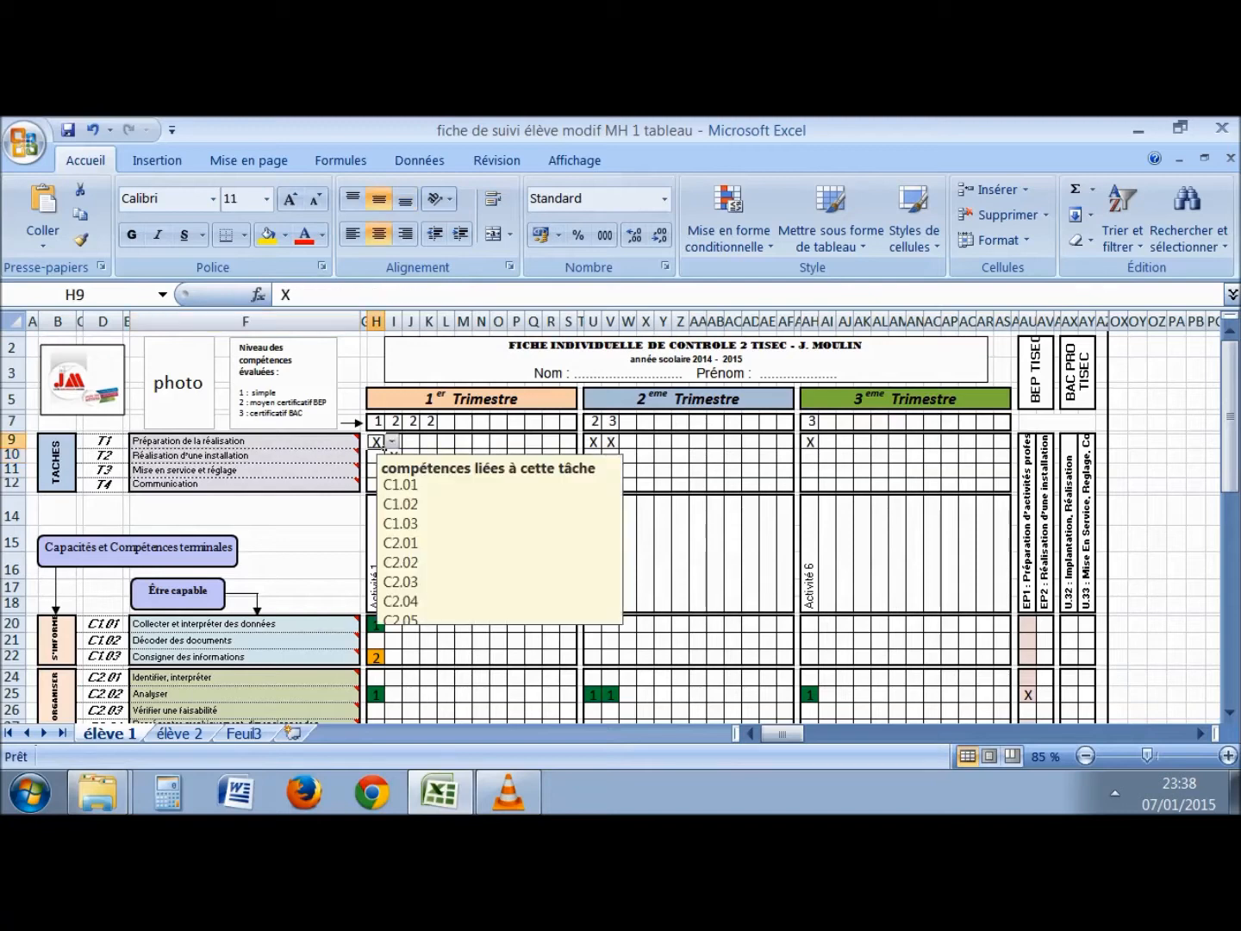
{"action": "left_click", "coordinate": [392, 441]}
{"action": "left_click", "coordinate": [380, 471]}
{"action": "left_click", "coordinate": [392, 441]}
{"action": "left_click", "coordinate": [380, 457]}
{"action": "left_click", "coordinate": [293, 471]}
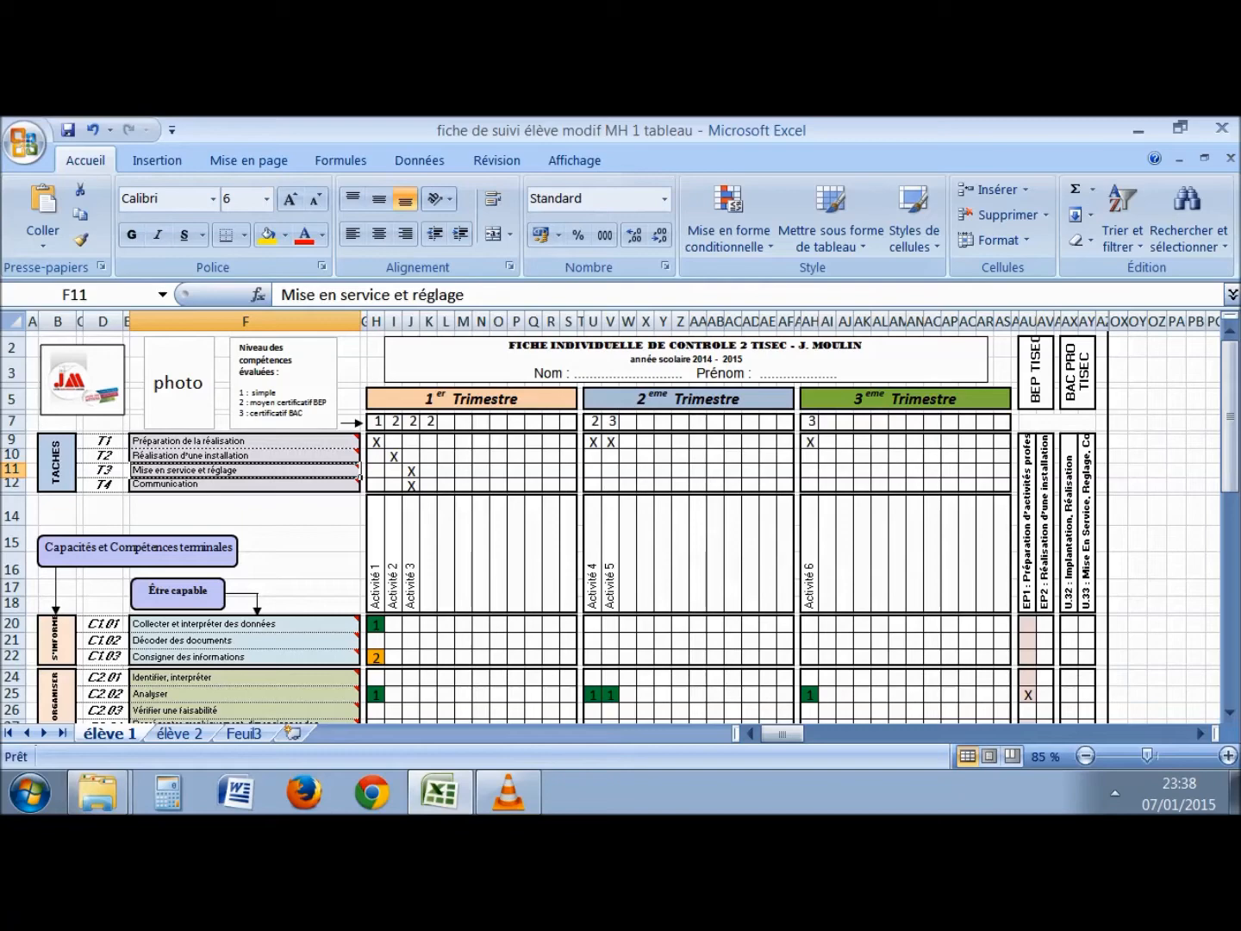
Step: Review the terminal competencies from C1.01 to C2.03 and the comments attached to their descriptions
{"action": "scroll", "coordinate": [620, 526], "scroll_direction": "down", "scroll_amount": 3}
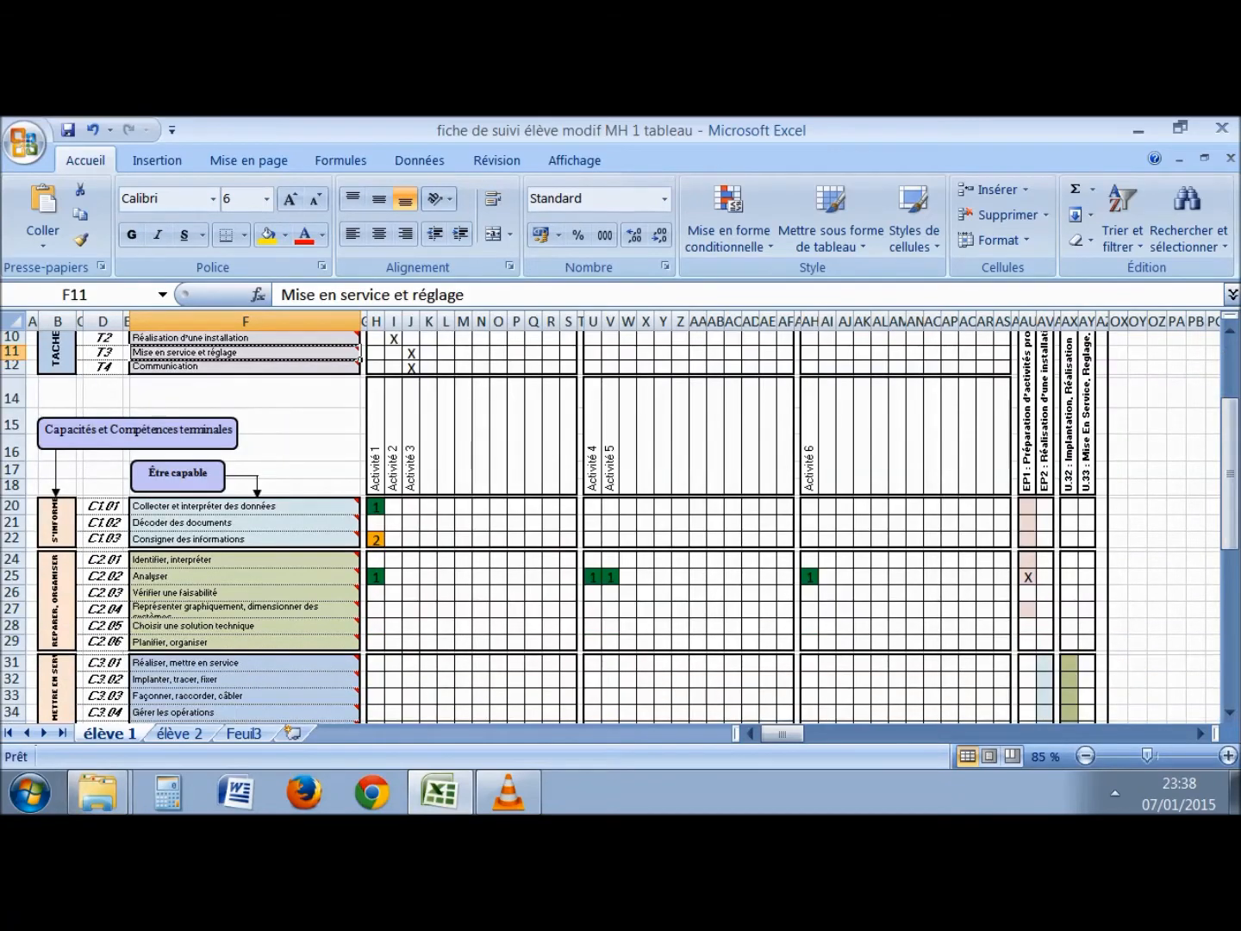
{"action": "scroll", "coordinate": [359, 504], "scroll_direction": "down", "scroll_amount": 2}
{"action": "left_click", "coordinate": [344, 402]}
{"action": "left_click", "coordinate": [353, 420]}
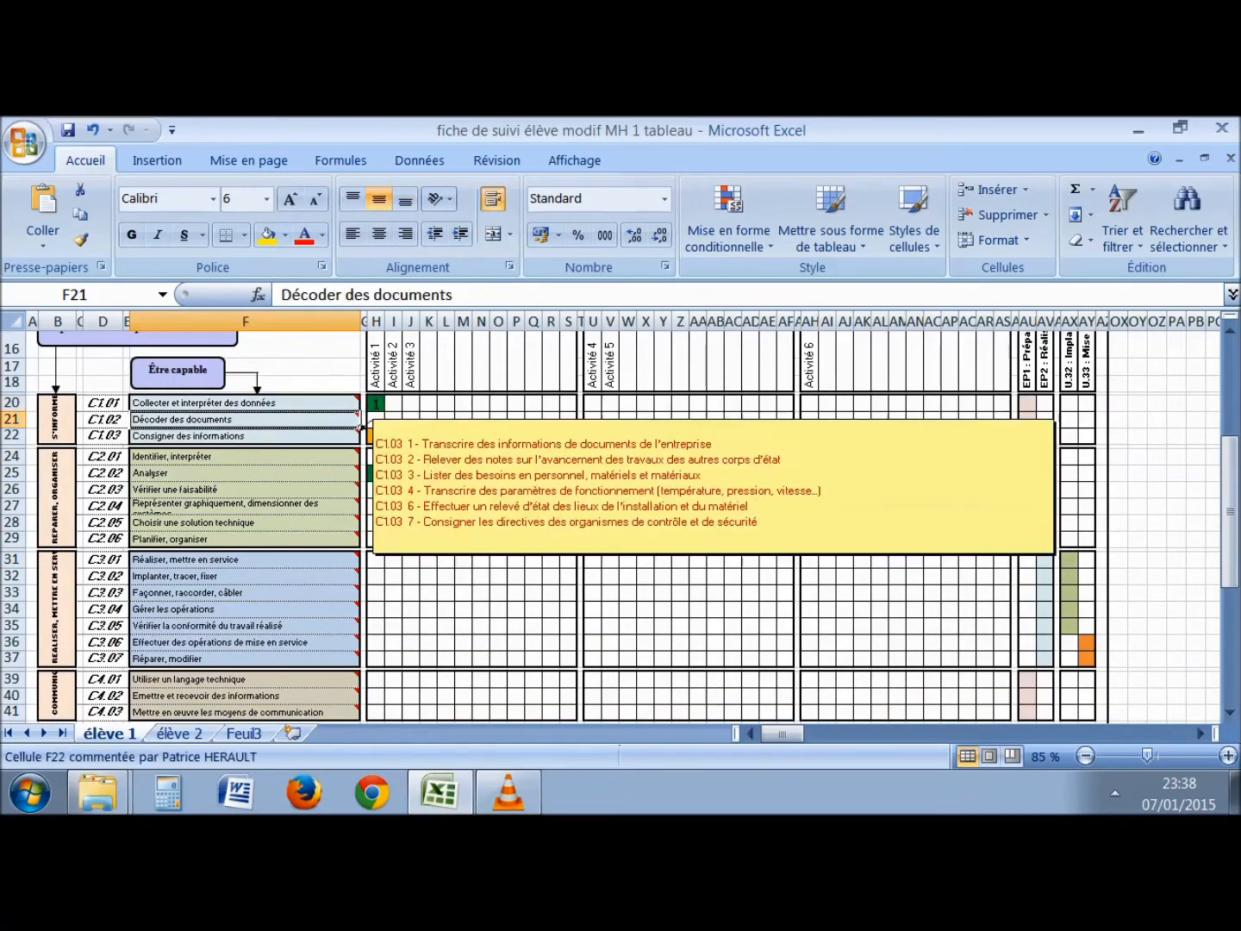
{"action": "left_click", "coordinate": [357, 432]}
{"action": "left_click", "coordinate": [355, 491]}
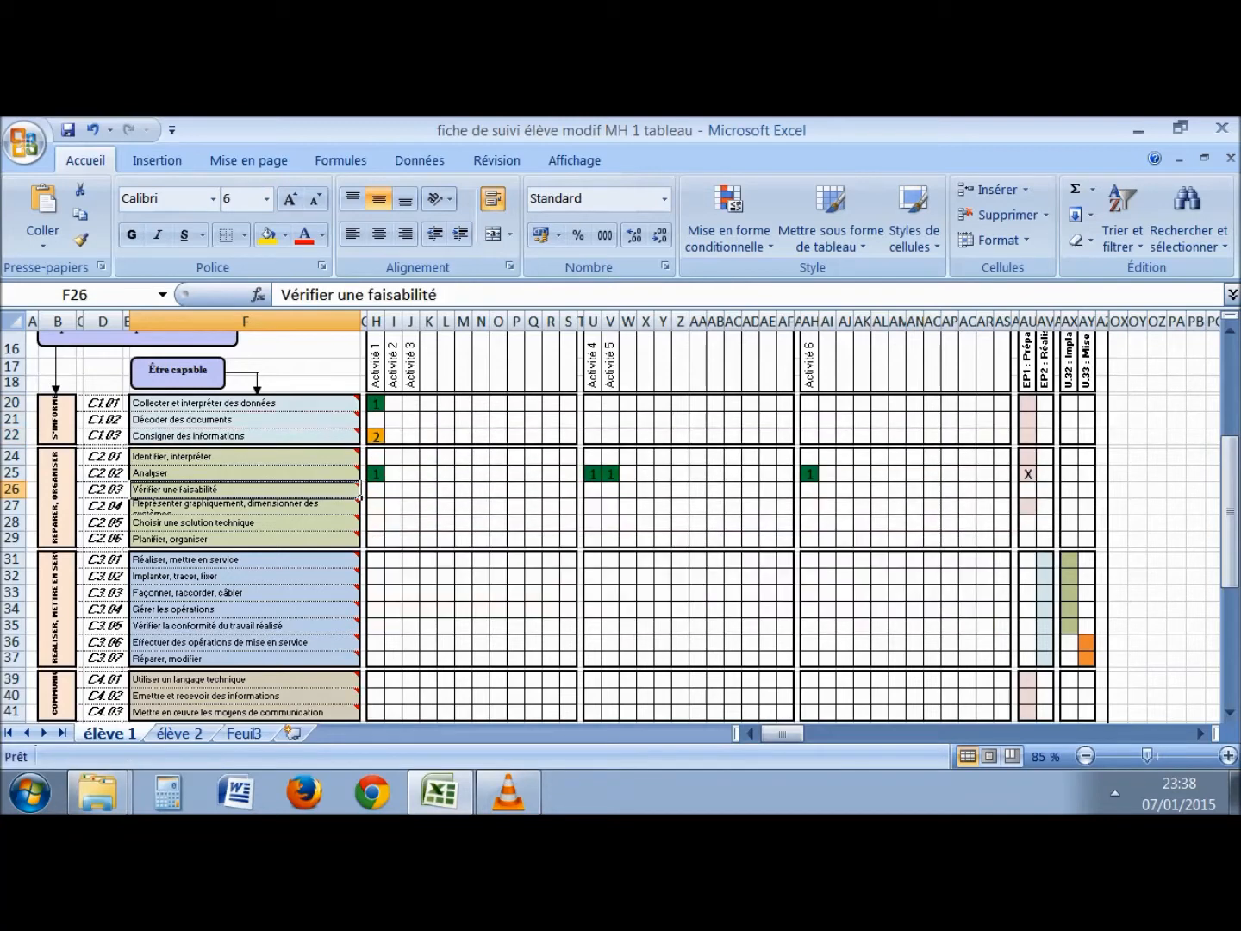
Step: Set the level of competency C1.01 under Activité 1 to 2, in cell H20
{"action": "left_click", "coordinate": [376, 403]}
{"action": "scroll", "coordinate": [379, 405], "scroll_direction": "up", "scroll_amount": 2}
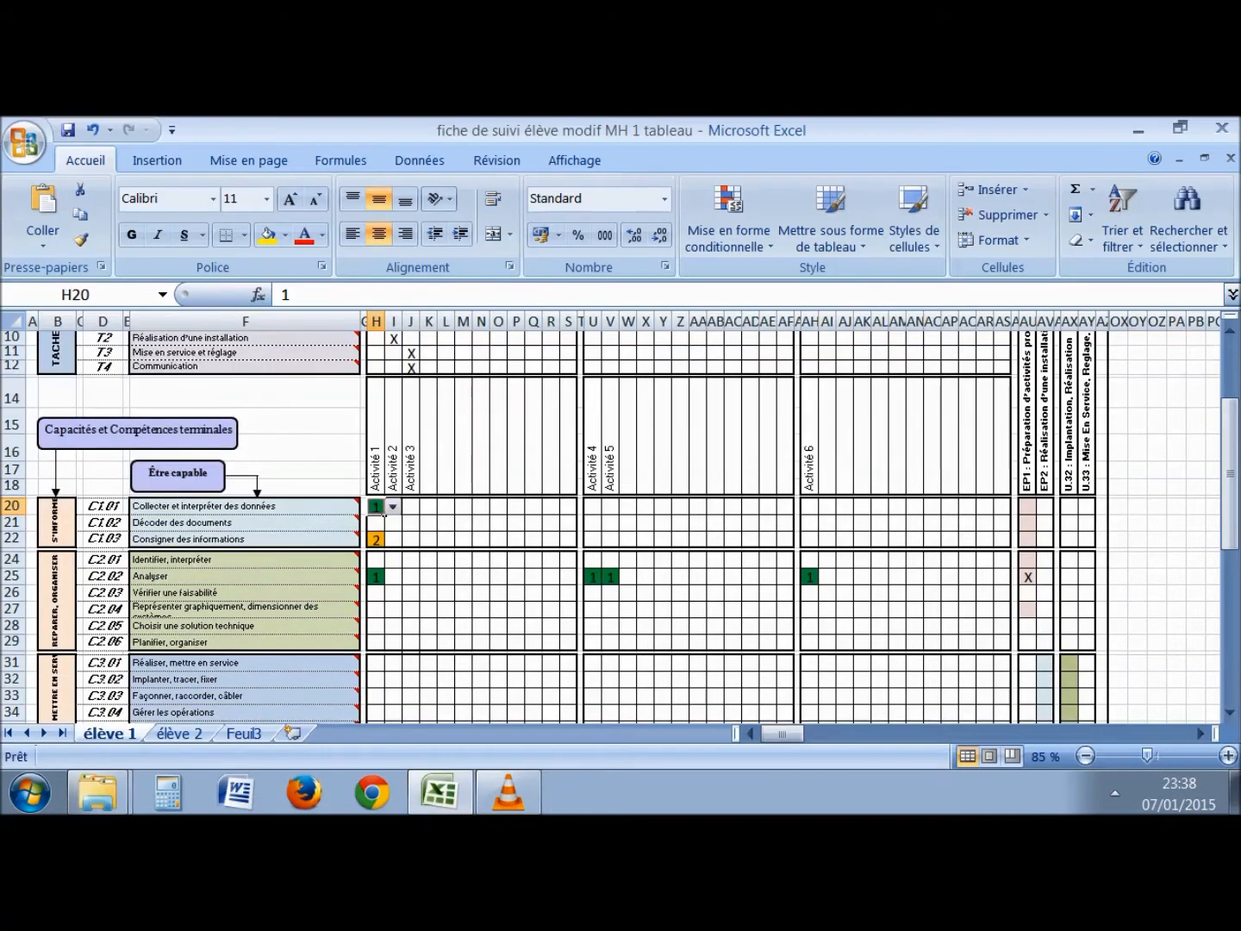
{"action": "scroll", "coordinate": [551, 517], "scroll_direction": "up", "scroll_amount": 2}
{"action": "scroll", "coordinate": [383, 582], "scroll_direction": "down", "scroll_amount": 1}
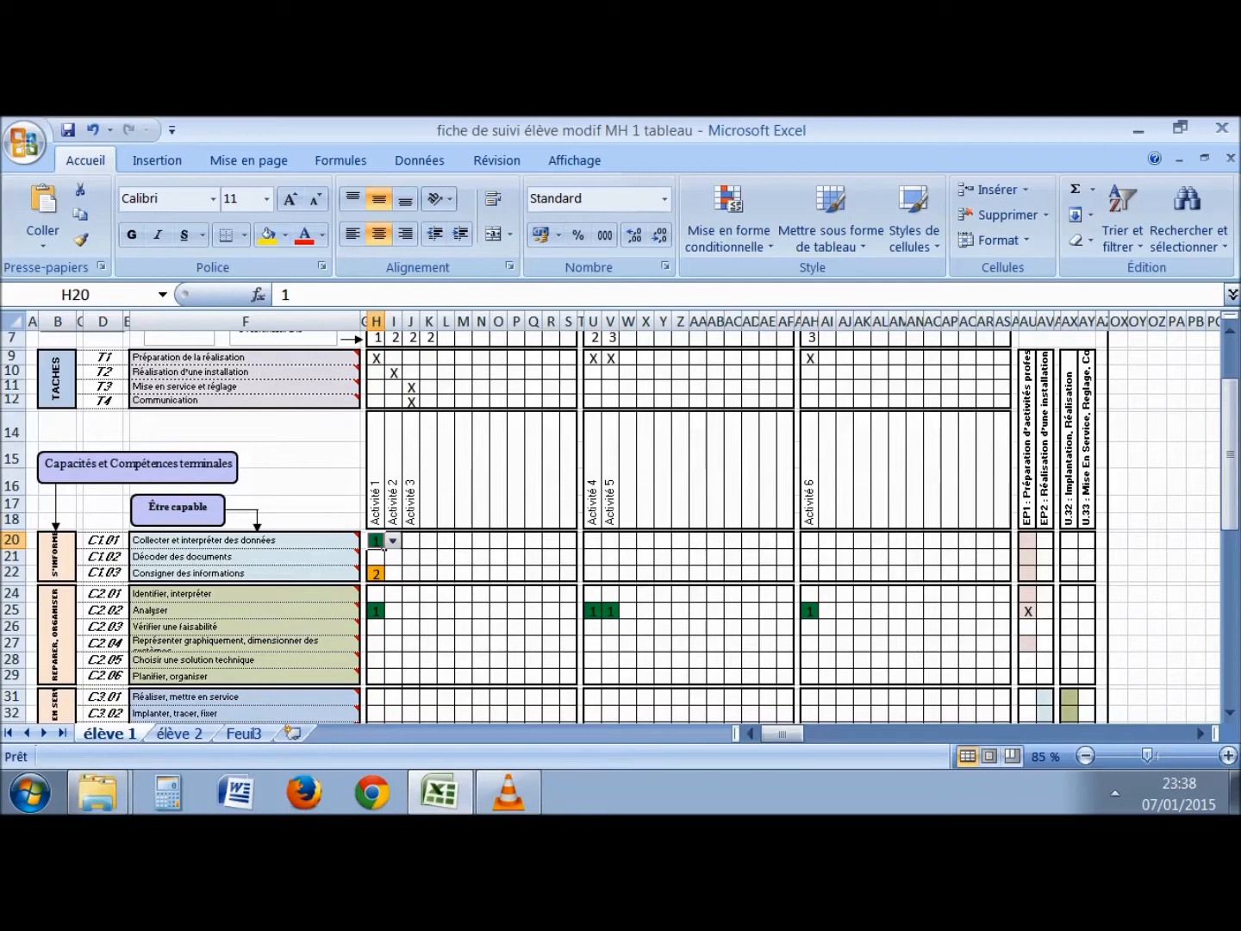
{"action": "left_click", "coordinate": [376, 470]}
{"action": "left_click", "coordinate": [375, 541]}
{"action": "left_click", "coordinate": [393, 541]}
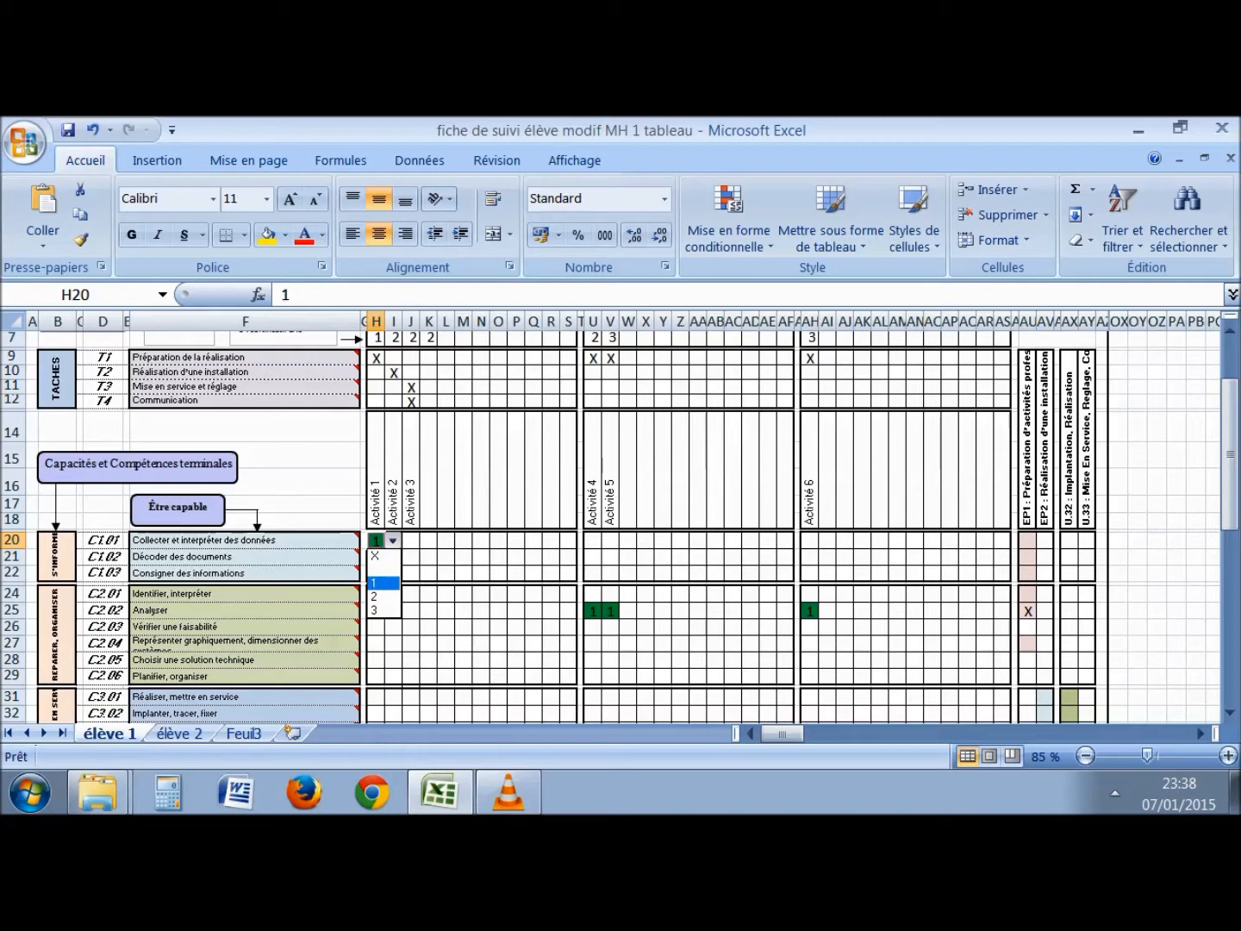
{"action": "left_click", "coordinate": [382, 582]}
{"action": "left_click", "coordinate": [393, 540]}
{"action": "left_click", "coordinate": [382, 596]}
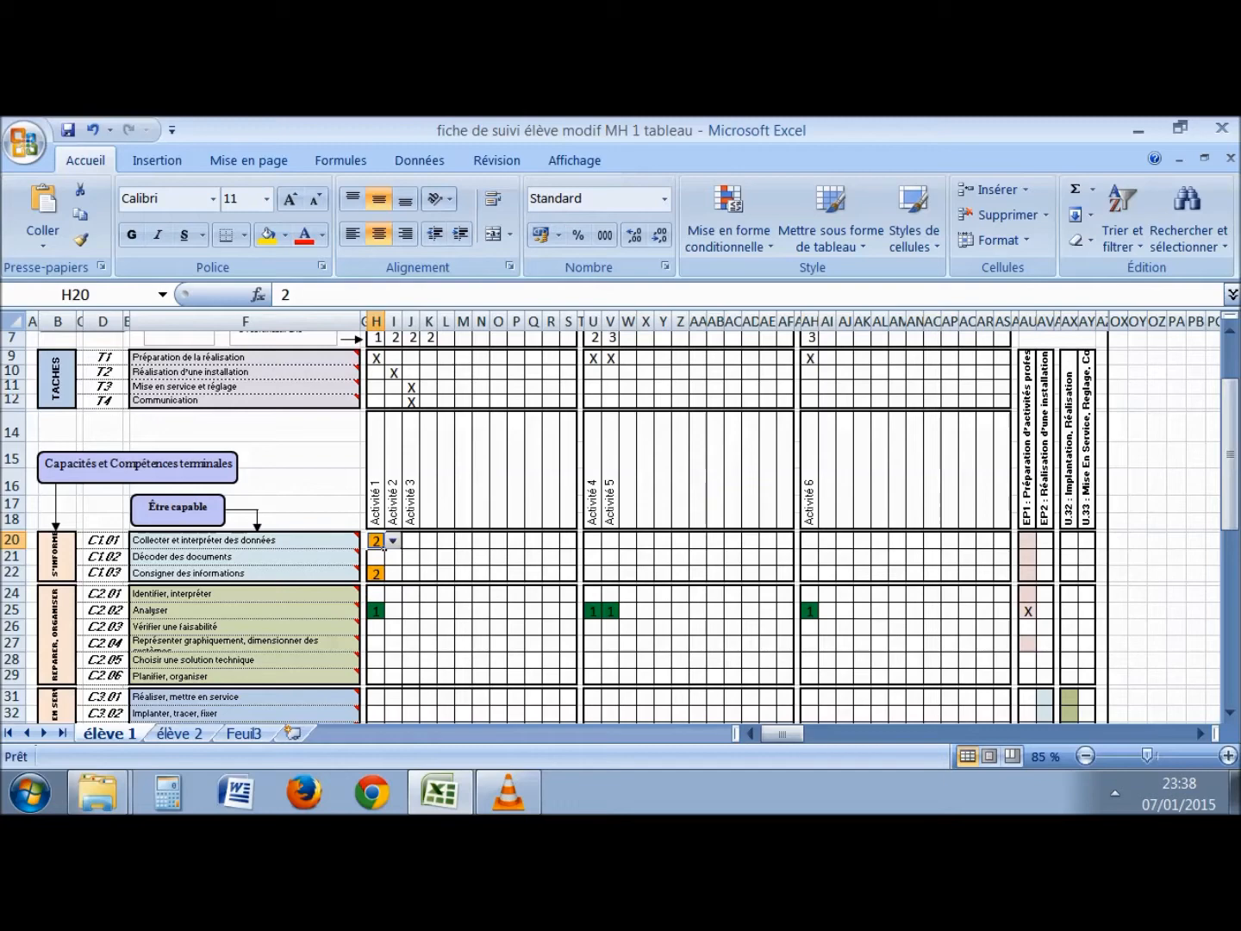
Step: Try level 3 for competency C1.01 under Activité 1, and return the cell to 1
{"action": "left_click", "coordinate": [393, 540]}
{"action": "left_click", "coordinate": [382, 610]}
{"action": "left_click", "coordinate": [393, 540]}
{"action": "left_click", "coordinate": [381, 583]}
{"action": "left_click", "coordinate": [411, 556]}
Step: Try levels 2 and 3 as the evaluated competency level above Activité 1 in H7, and set it back to 1
{"action": "scroll", "coordinate": [411, 557], "scroll_direction": "up", "scroll_amount": 2}
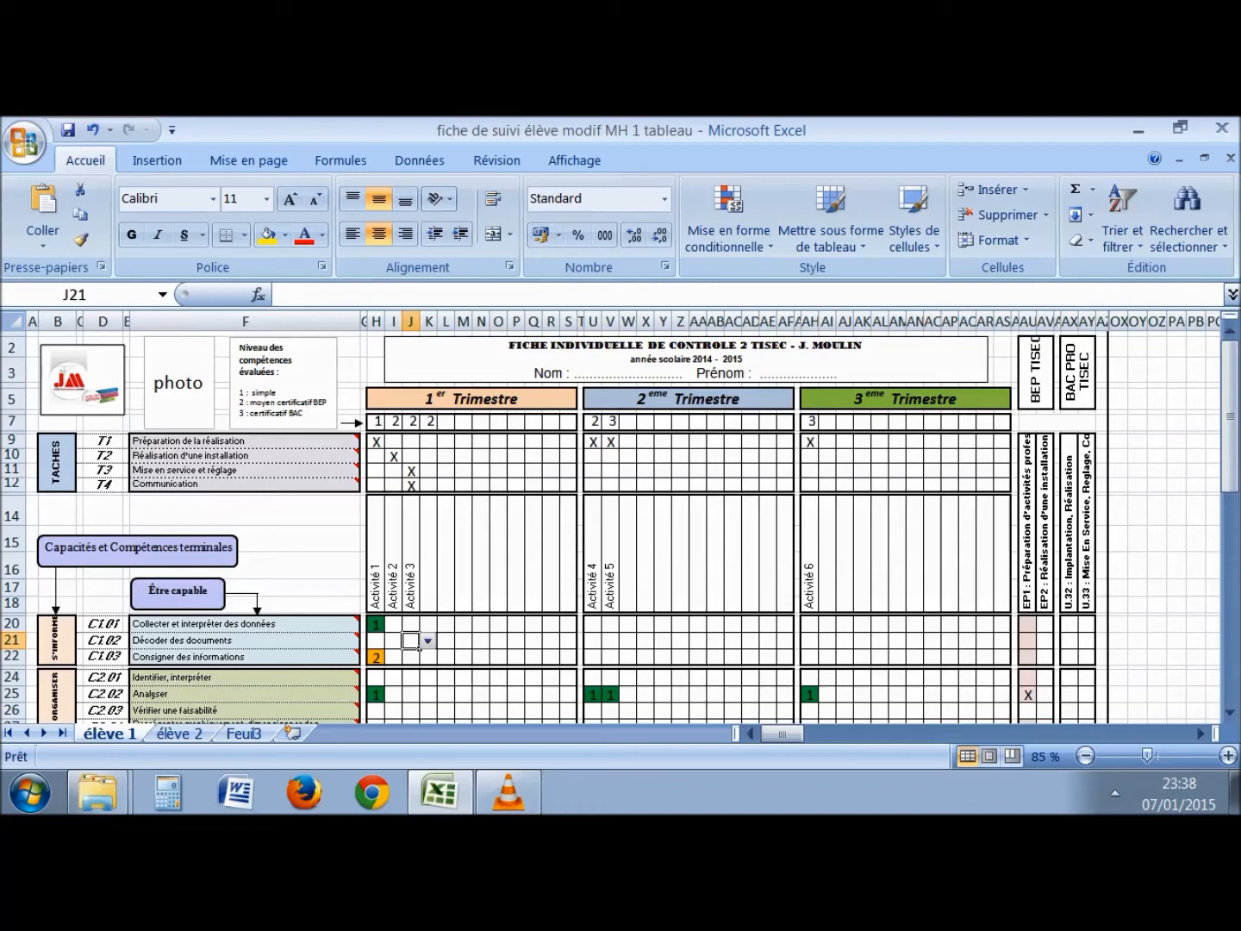
{"action": "left_click", "coordinate": [380, 423]}
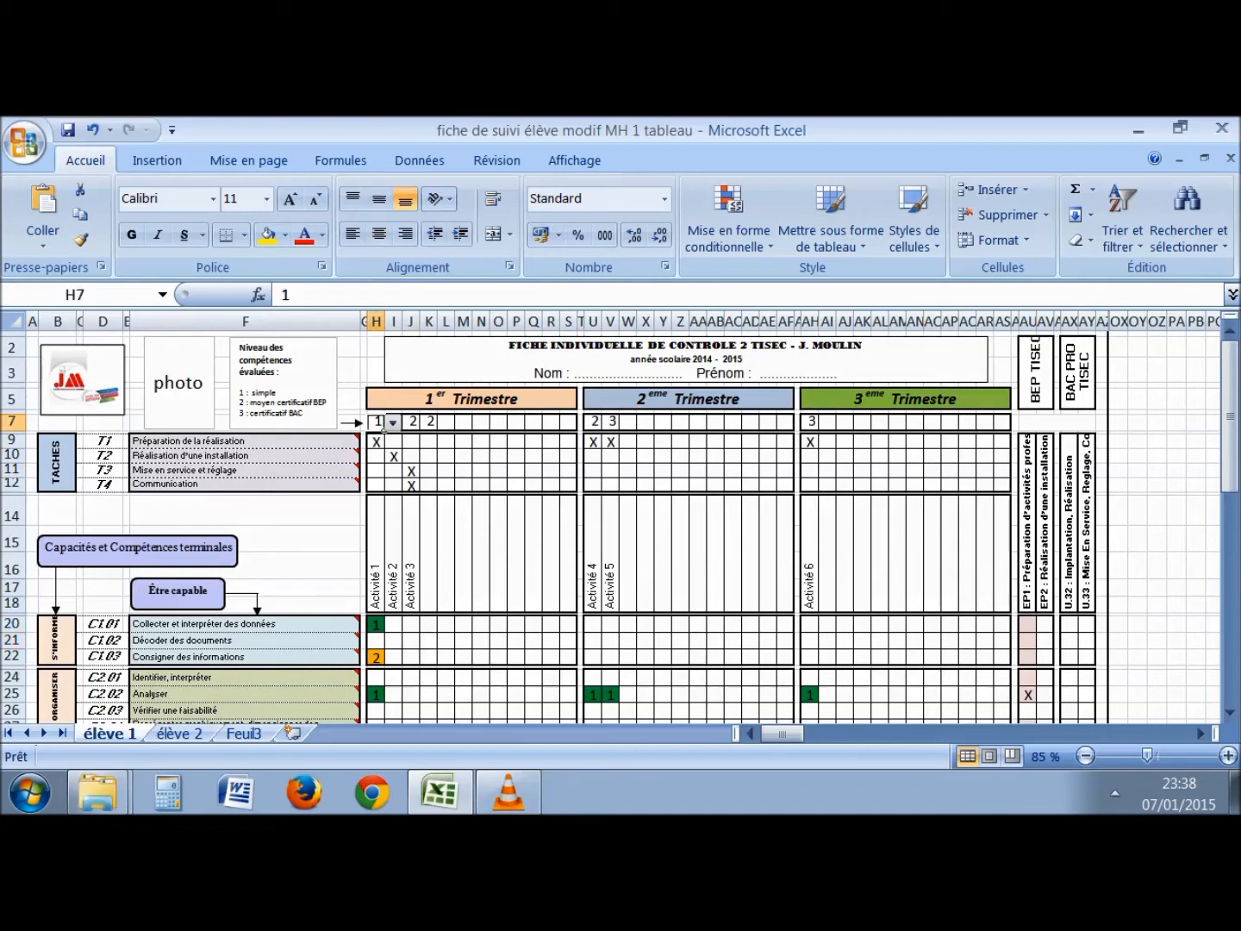
{"action": "left_click", "coordinate": [393, 422]}
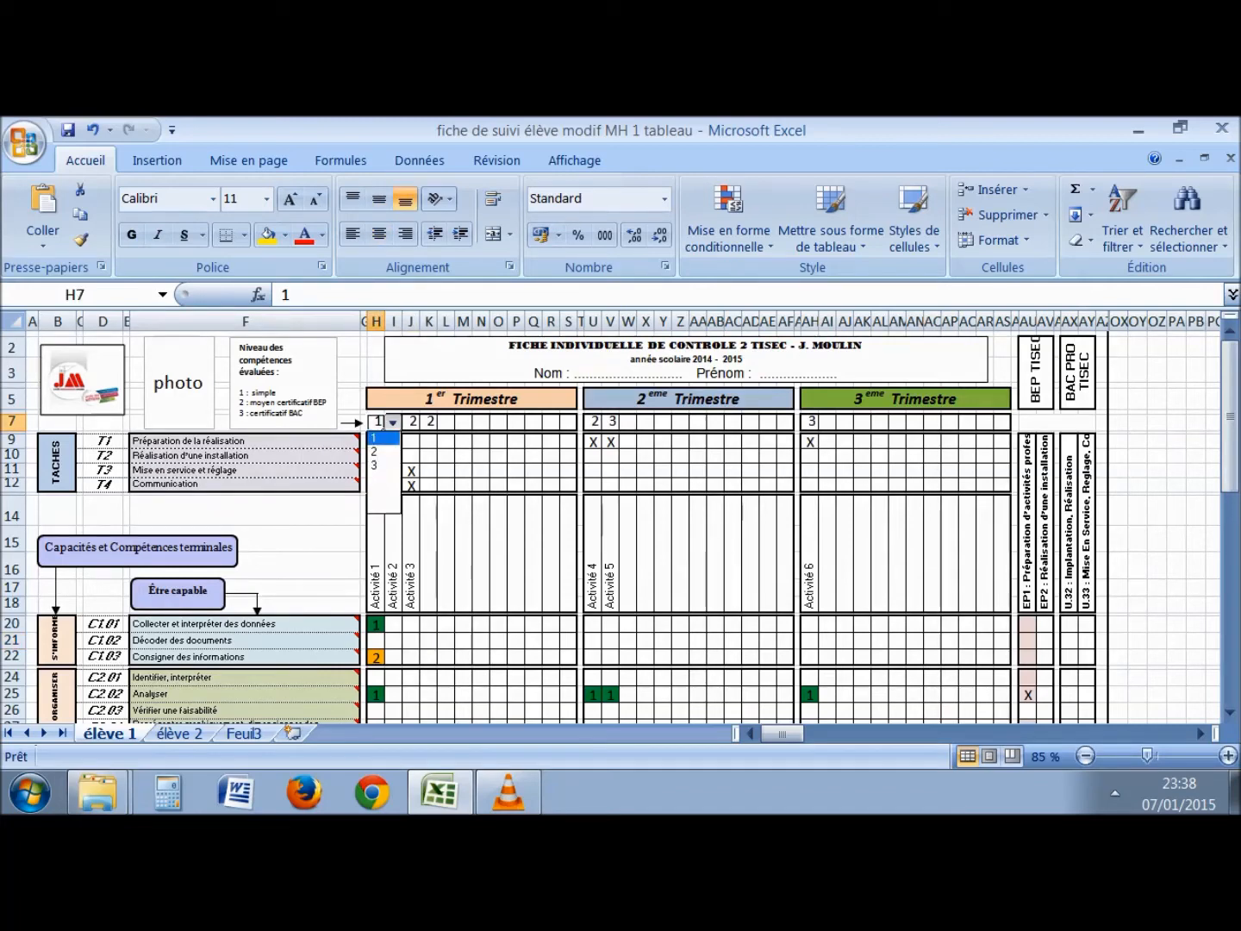
{"action": "left_click", "coordinate": [377, 436]}
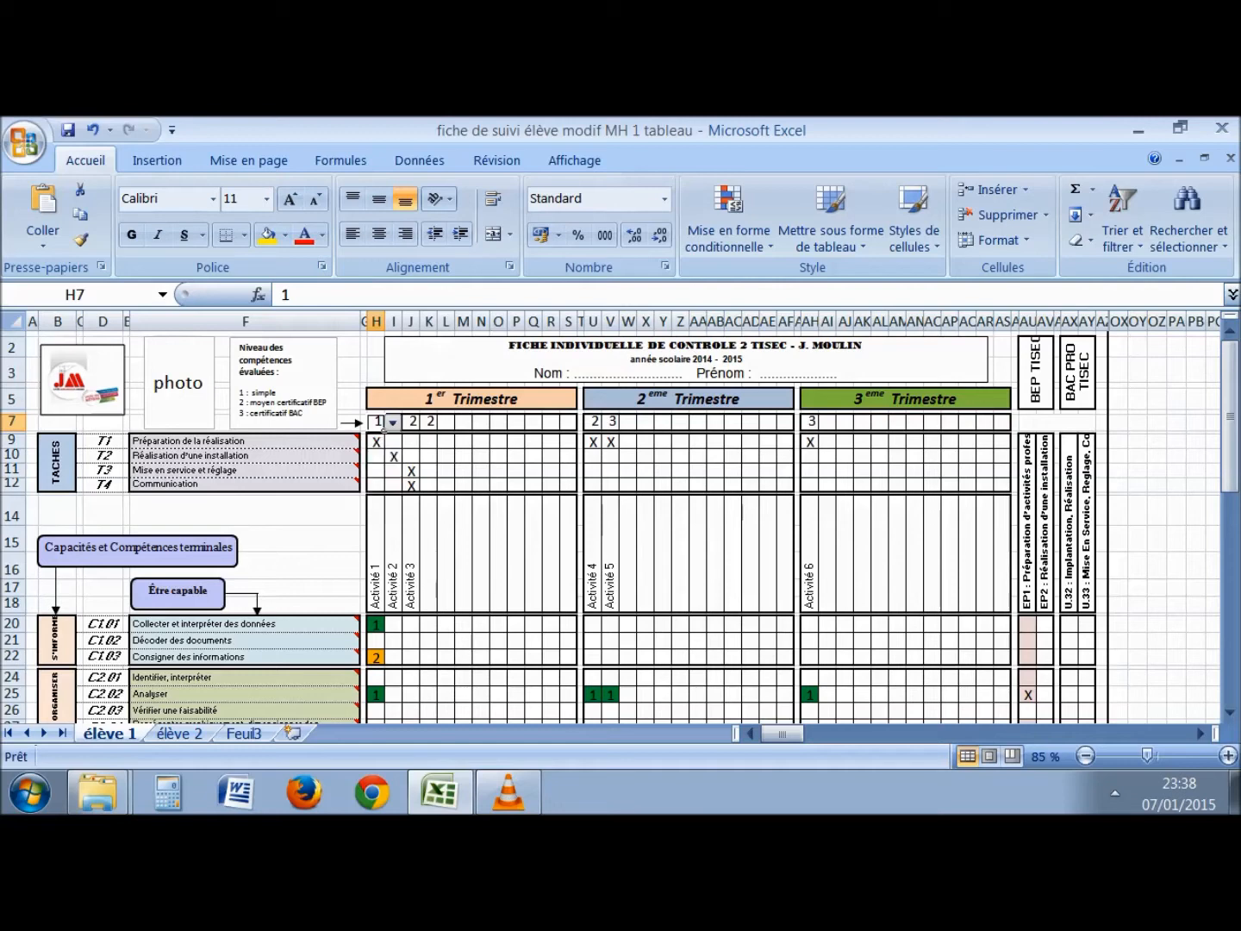
{"action": "left_click", "coordinate": [393, 422]}
{"action": "left_click", "coordinate": [379, 451]}
{"action": "left_click", "coordinate": [393, 422]}
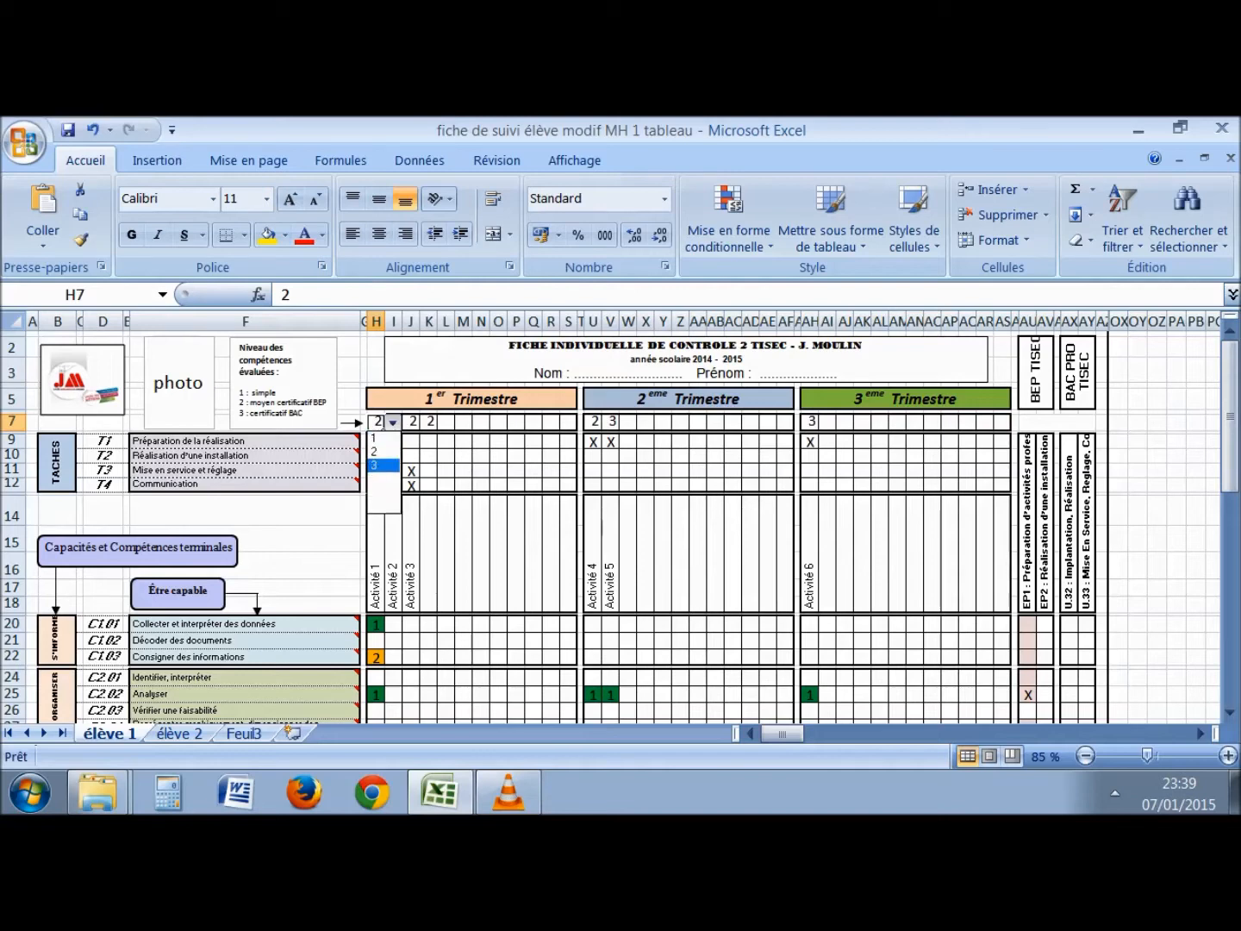
{"action": "left_click", "coordinate": [379, 465]}
{"action": "left_click", "coordinate": [393, 421]}
{"action": "left_click", "coordinate": [379, 437]}
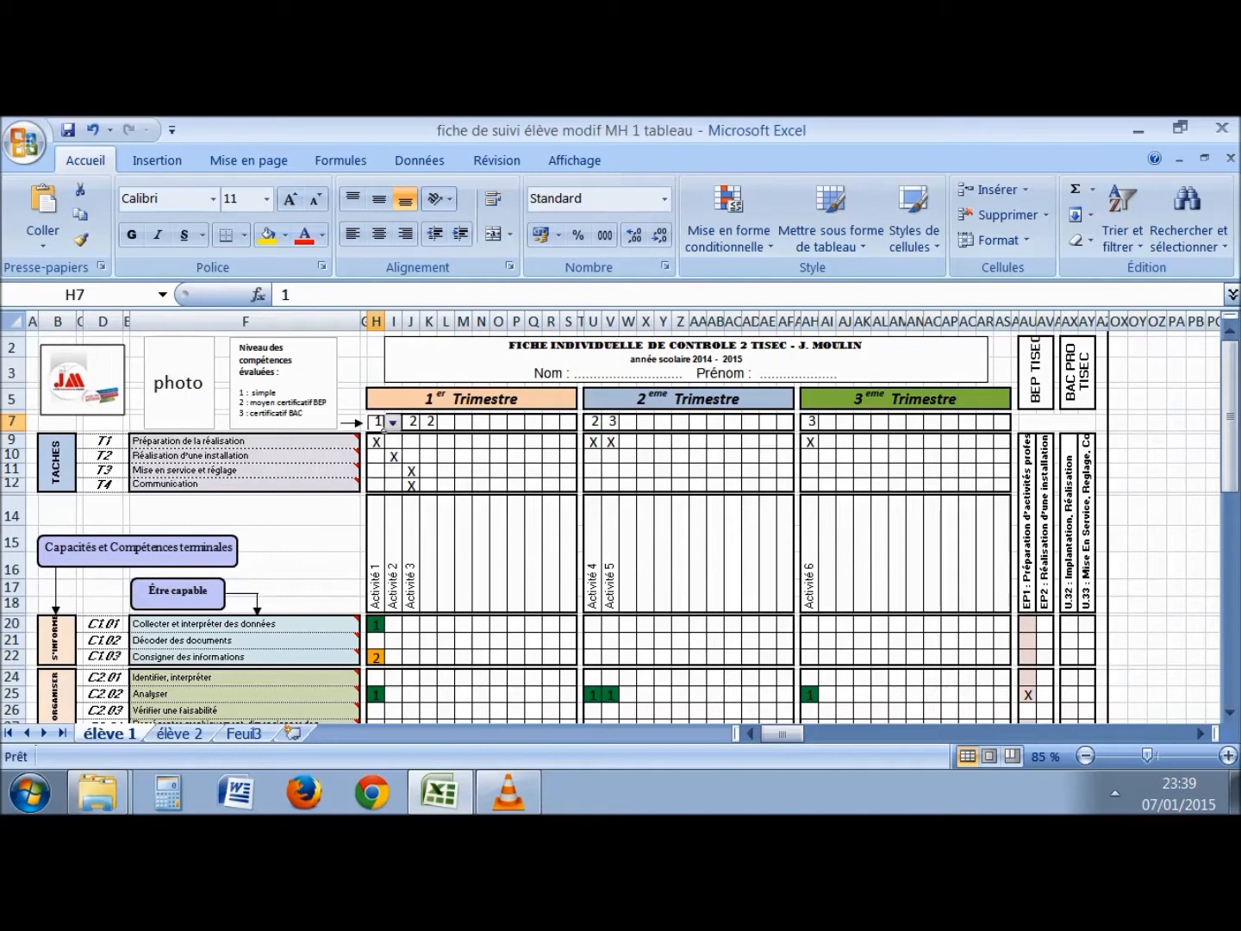
{"action": "left_click", "coordinate": [394, 456]}
{"action": "left_click", "coordinate": [383, 424]}
{"action": "left_click", "coordinate": [435, 494]}
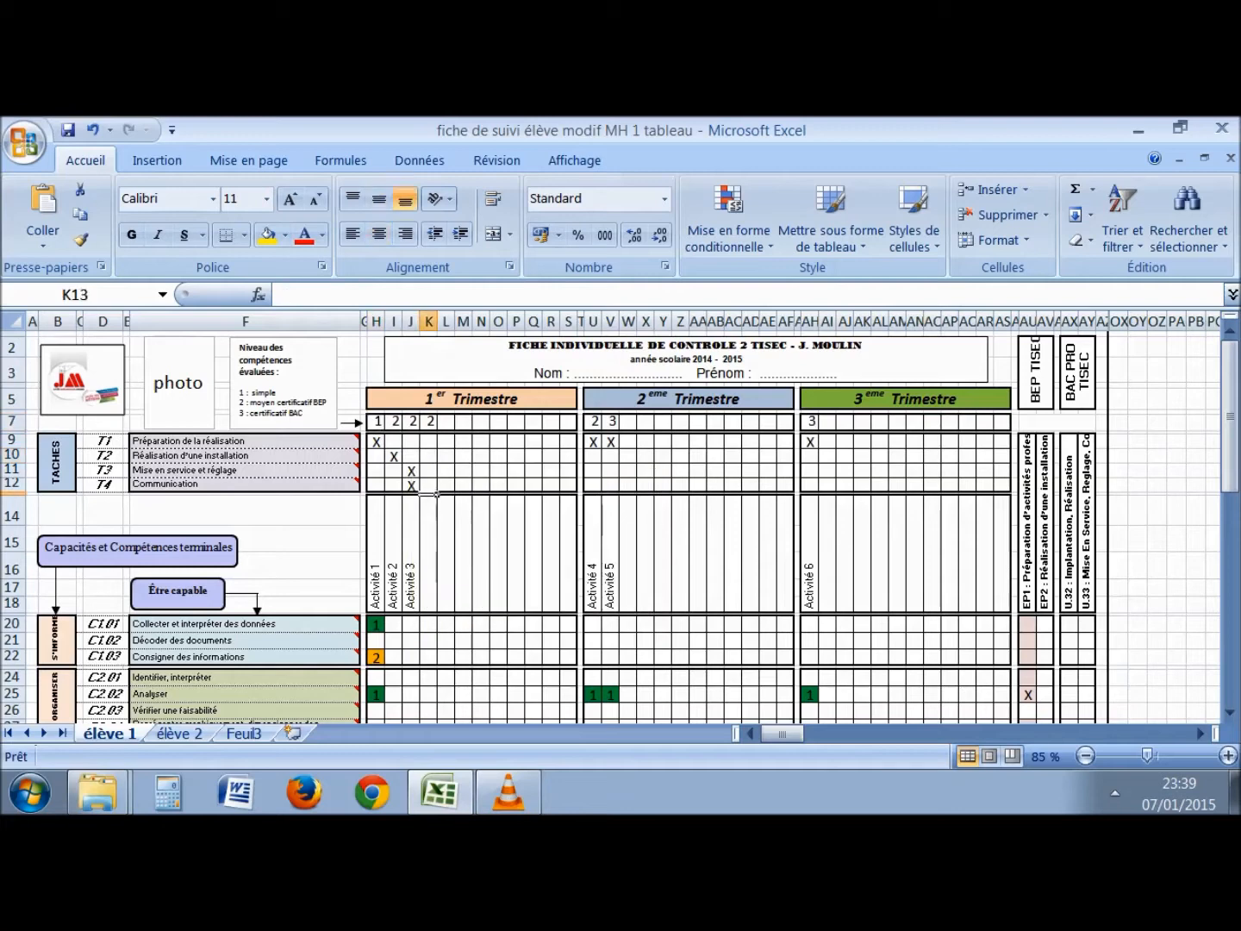
{"action": "left_click", "coordinate": [377, 421]}
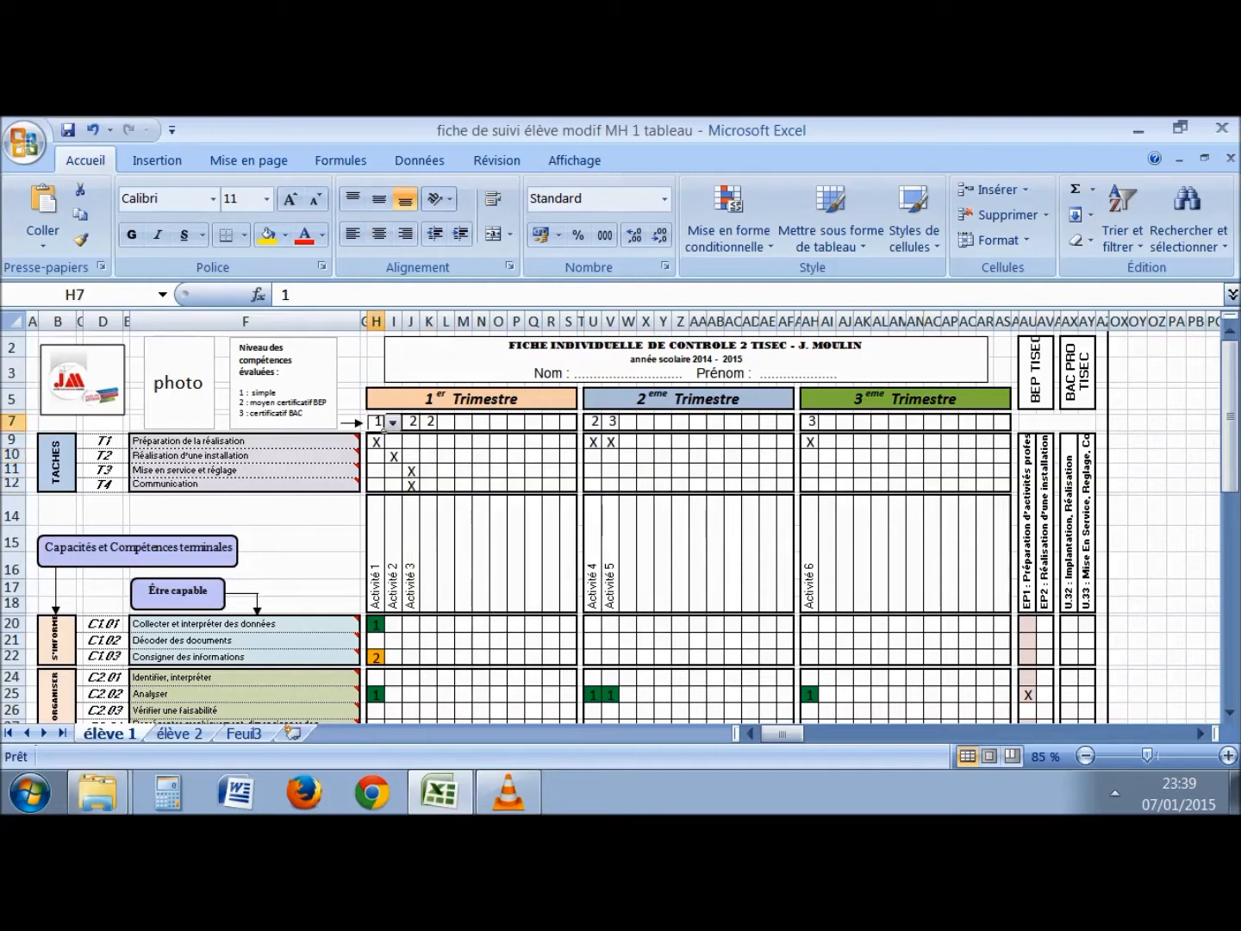
{"action": "left_click", "coordinate": [412, 441]}
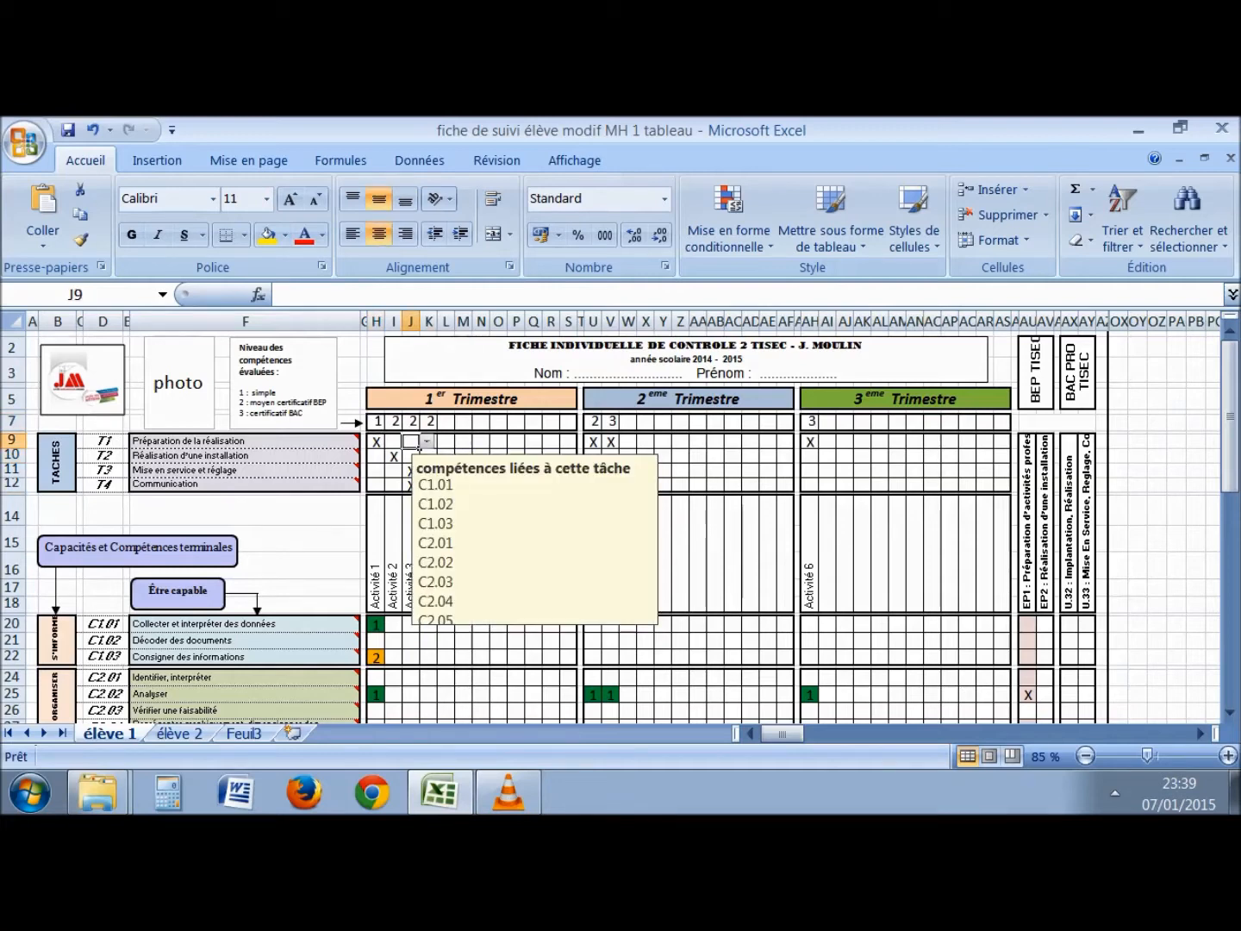
{"action": "left_click", "coordinate": [663, 422]}
Step: Clear the level of competency C2.02 Analyser under Activité 6, in cell AH25
{"action": "scroll", "coordinate": [671, 429], "scroll_direction": "down", "scroll_amount": 1}
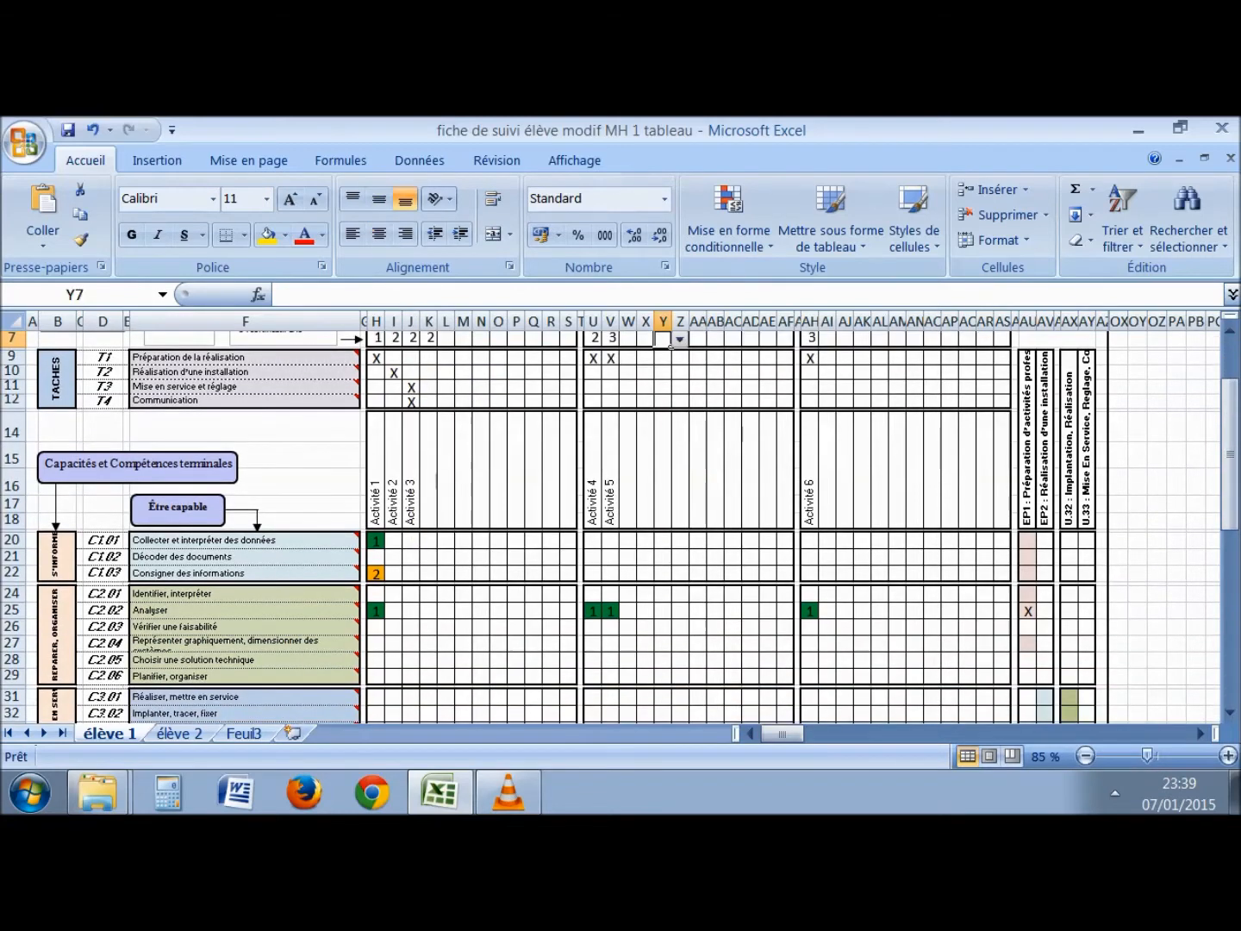
{"action": "left_click", "coordinate": [810, 610]}
{"action": "left_click", "coordinate": [826, 610]}
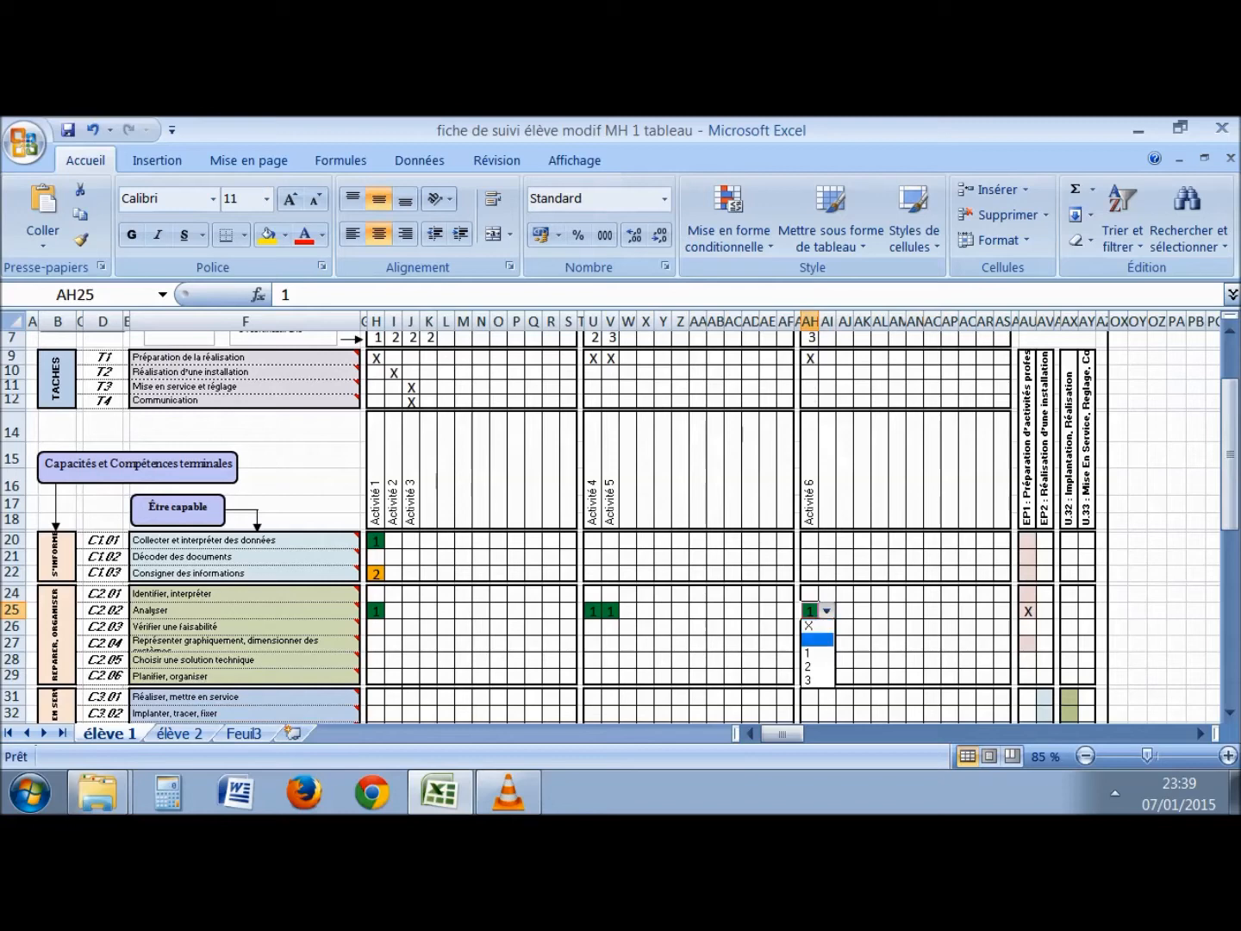
{"action": "left_click", "coordinate": [817, 639]}
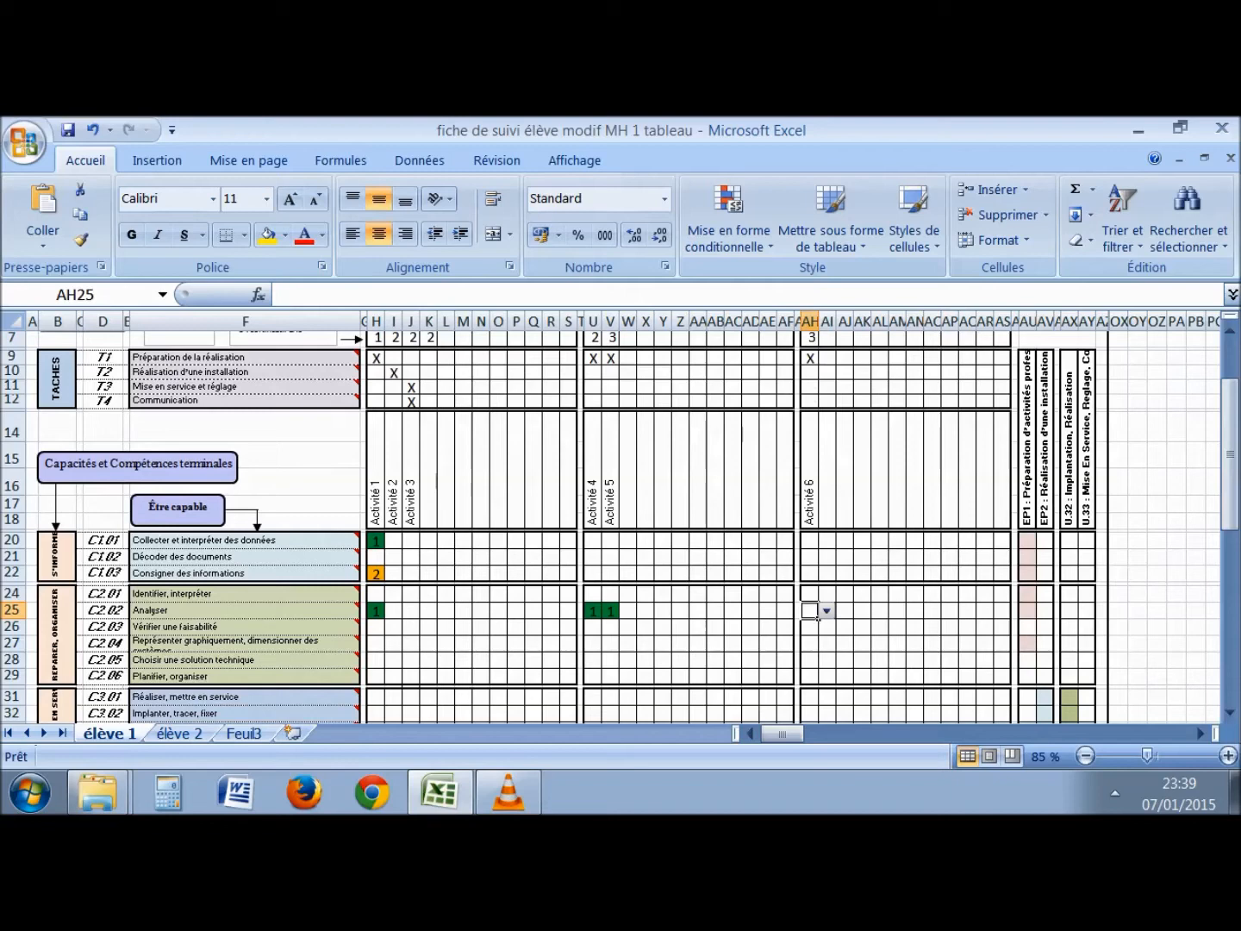
{"action": "left_click", "coordinate": [888, 644]}
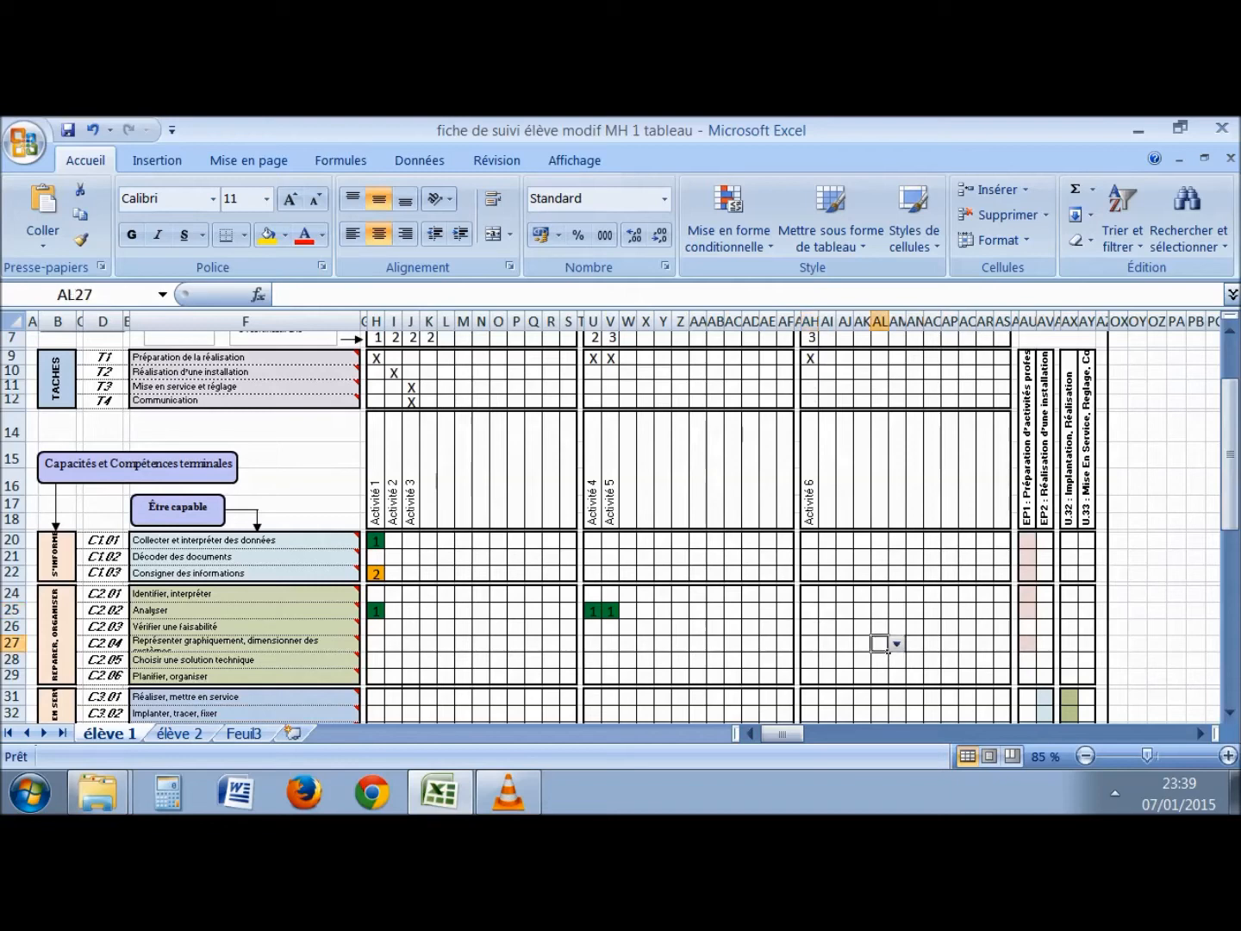
Step: Set competency C2.02 back to 1 under Activité 6 and reselect level 1 under Activité 4
{"action": "left_click", "coordinate": [810, 610]}
{"action": "left_click", "coordinate": [825, 610]}
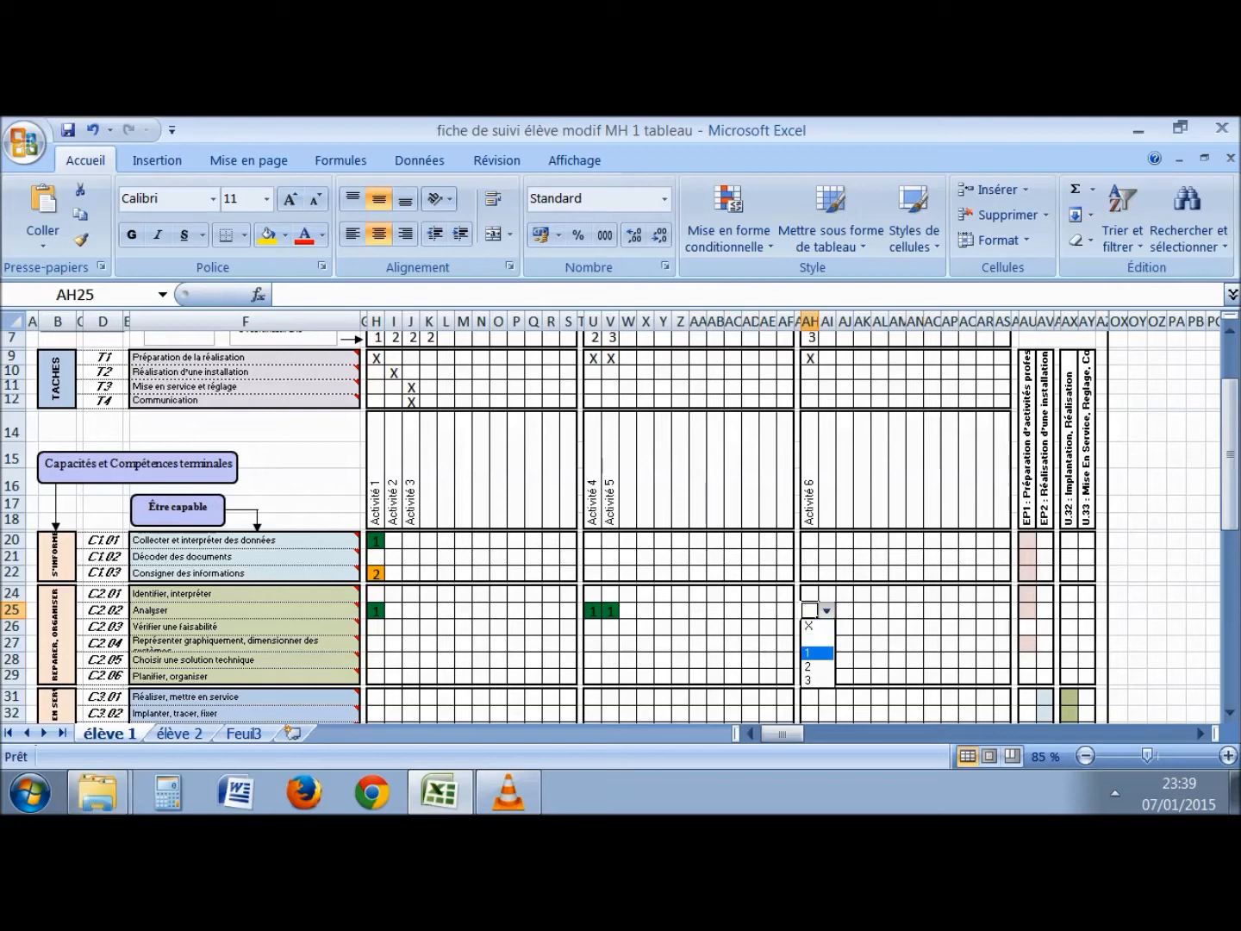
{"action": "left_click", "coordinate": [810, 652]}
{"action": "left_click", "coordinate": [596, 610]}
{"action": "left_click", "coordinate": [609, 610]}
{"action": "left_click", "coordinate": [597, 652]}
{"action": "left_click", "coordinate": [810, 610]}
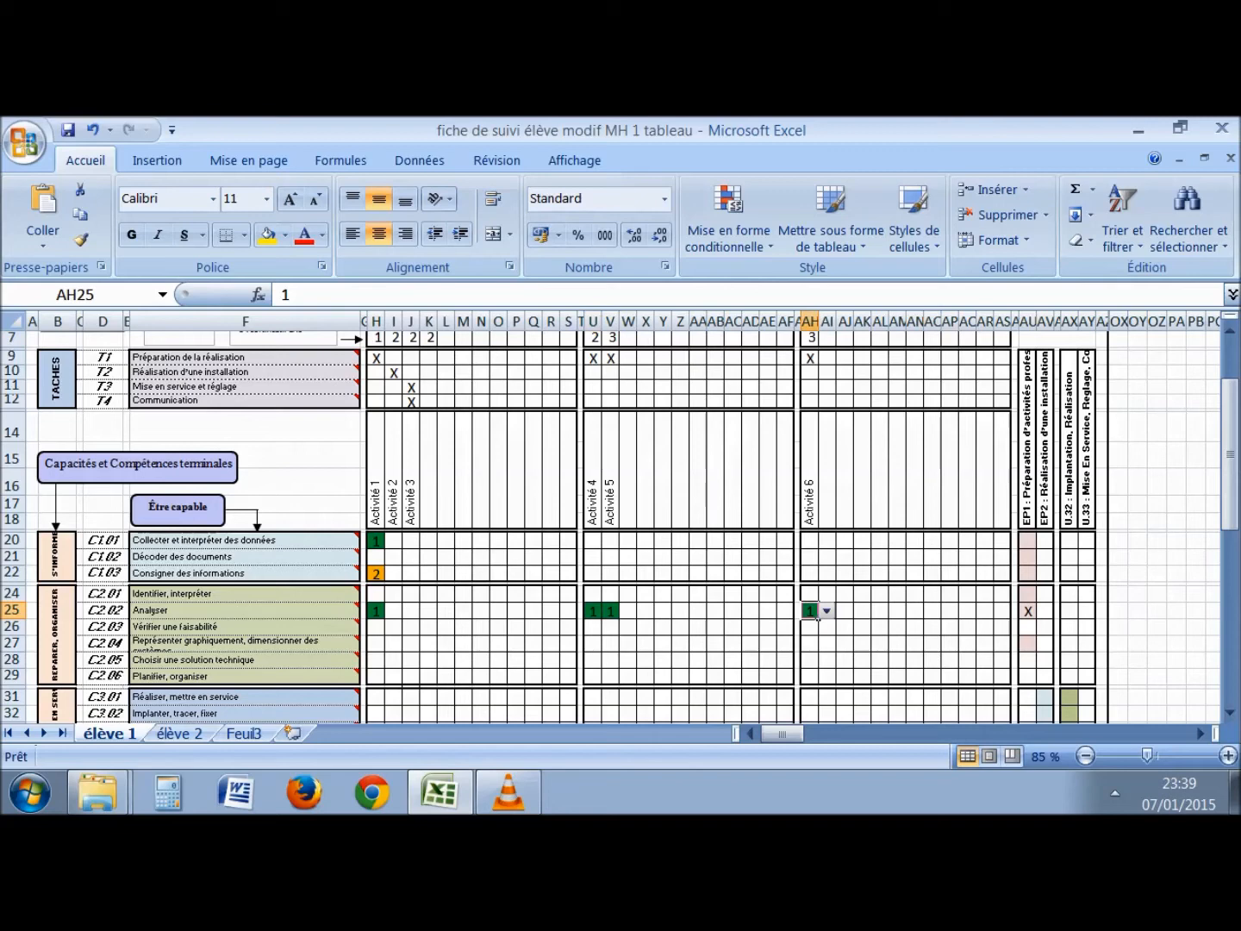
Step: Inspect the C2.02 Analyser row and the formula in its EP1 validation cell, AU25
{"action": "left_click", "coordinate": [120, 611]}
{"action": "left_click", "coordinate": [241, 610]}
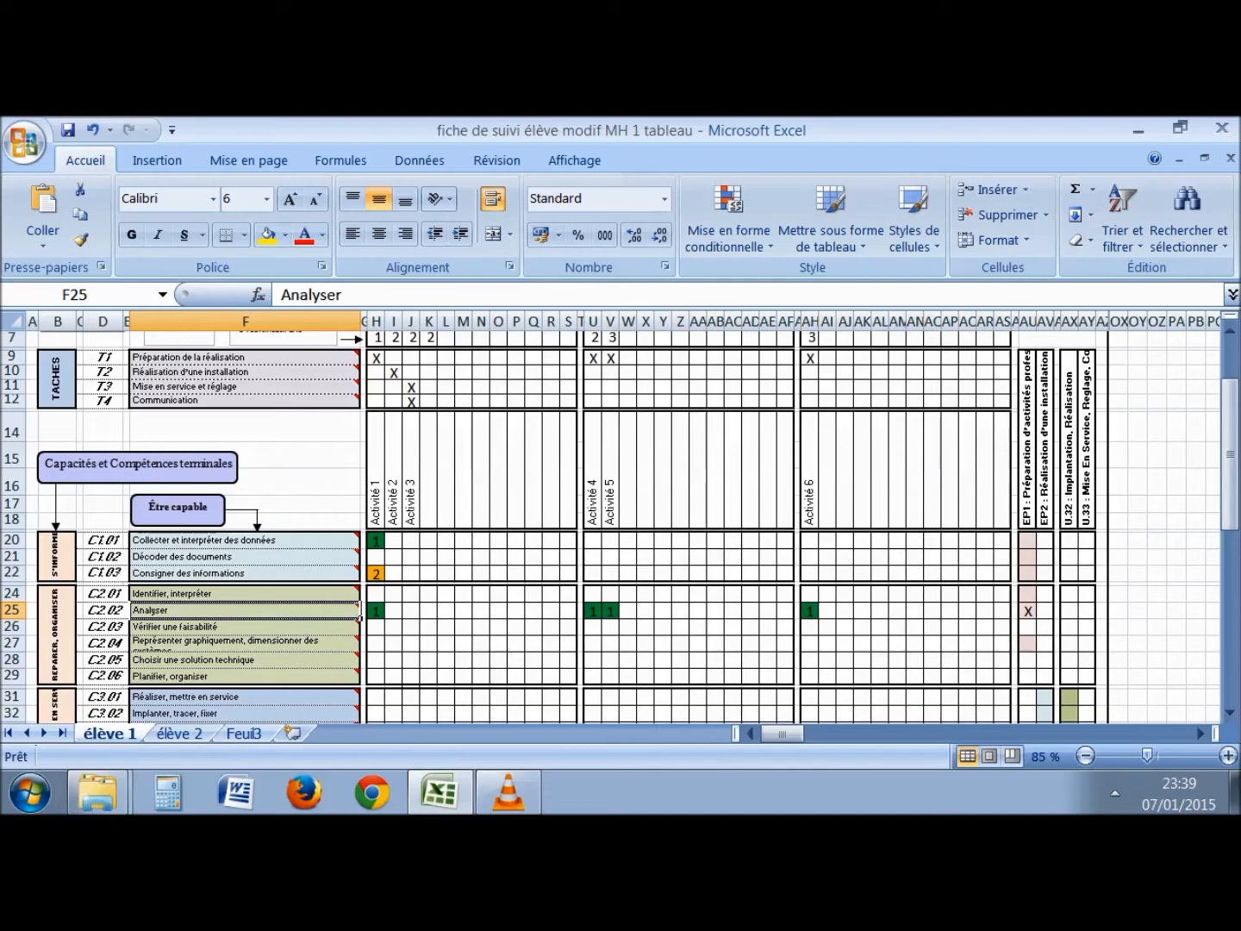
{"action": "left_click", "coordinate": [1034, 613]}
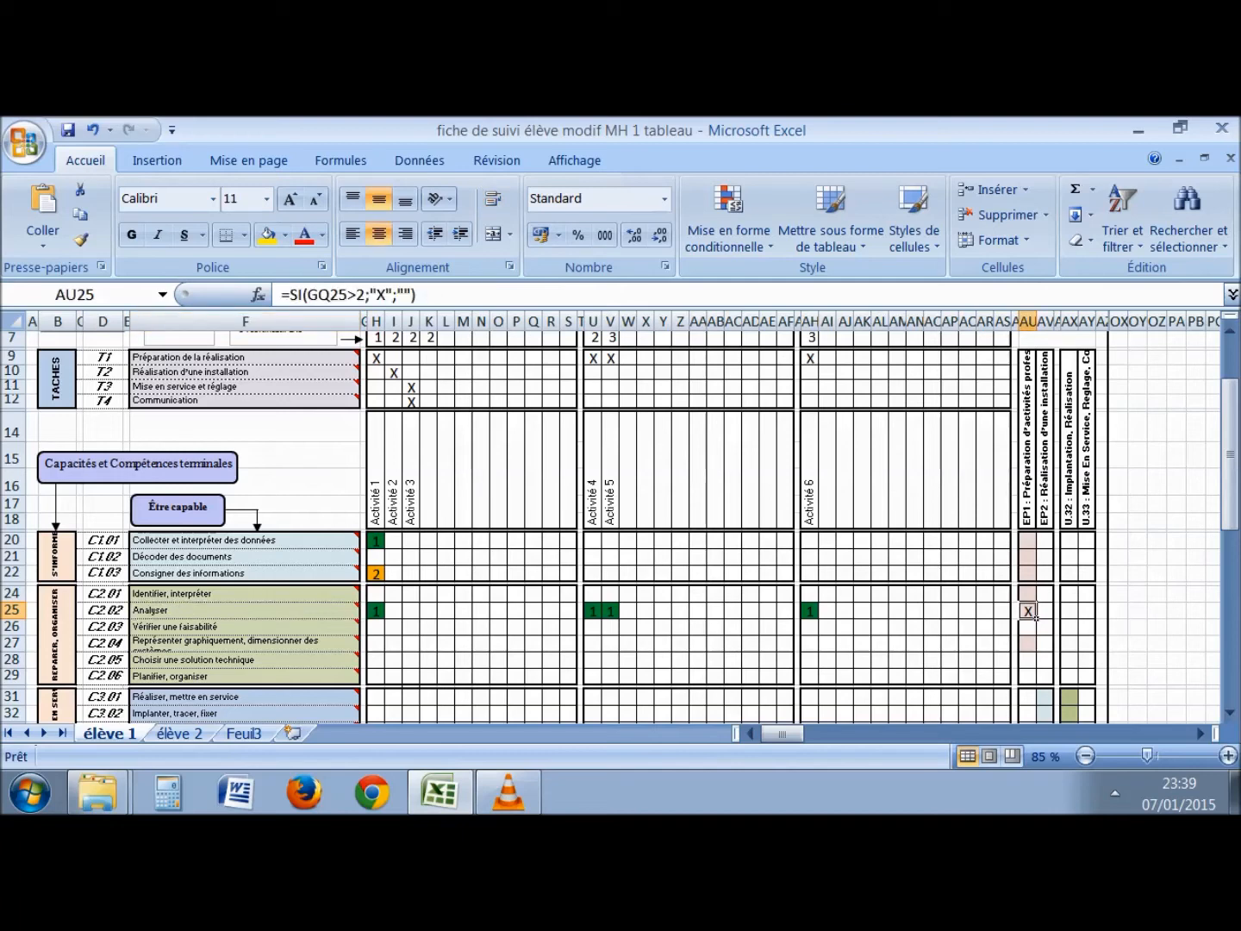
{"action": "scroll", "coordinate": [1036, 617], "scroll_direction": "up", "scroll_amount": 2}
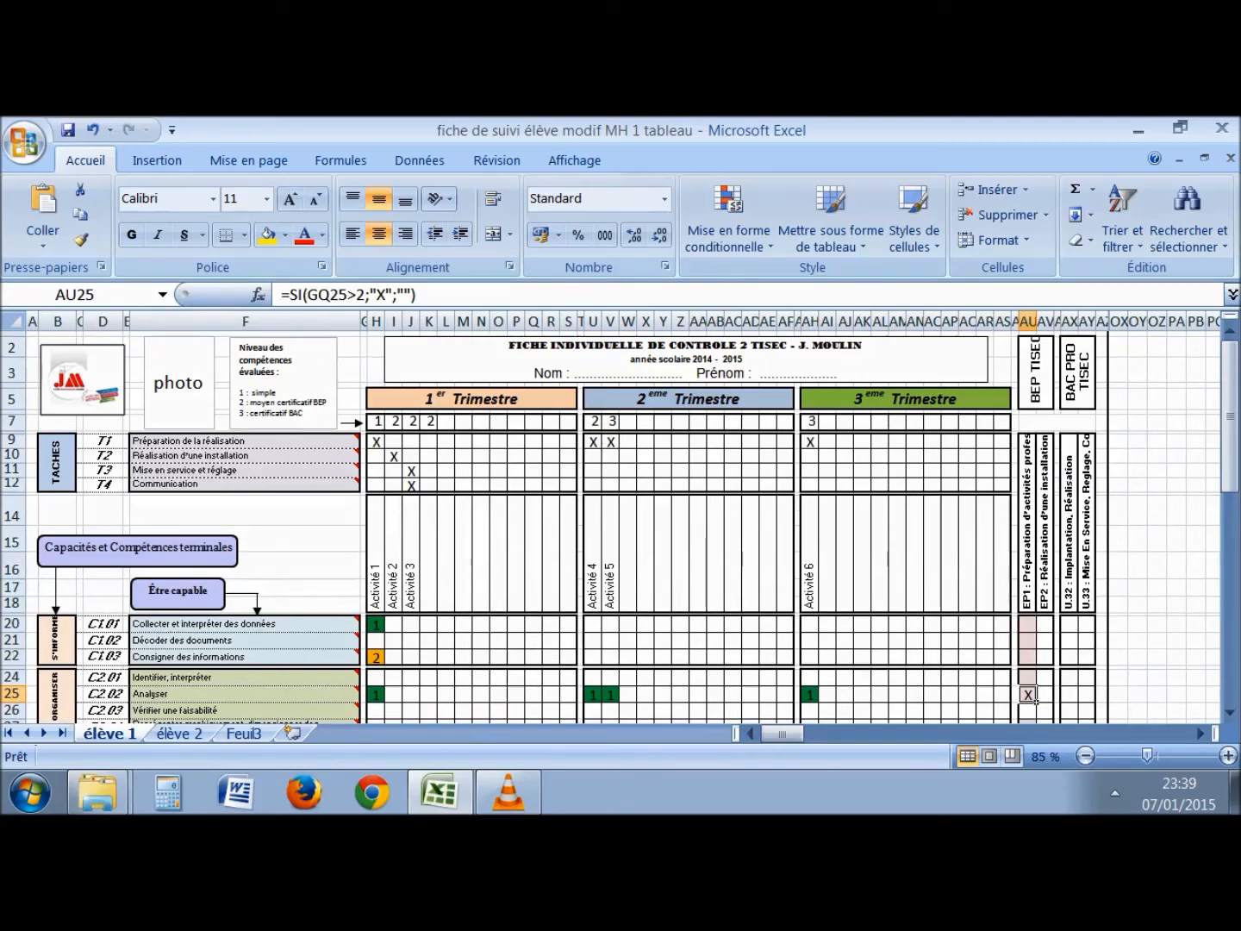
Step: Inspect the BEP TISEC and BAC PRO TISEC column headings and their EP1, EP2, U.32 and U.33 unit titles
{"action": "left_click", "coordinate": [1034, 375]}
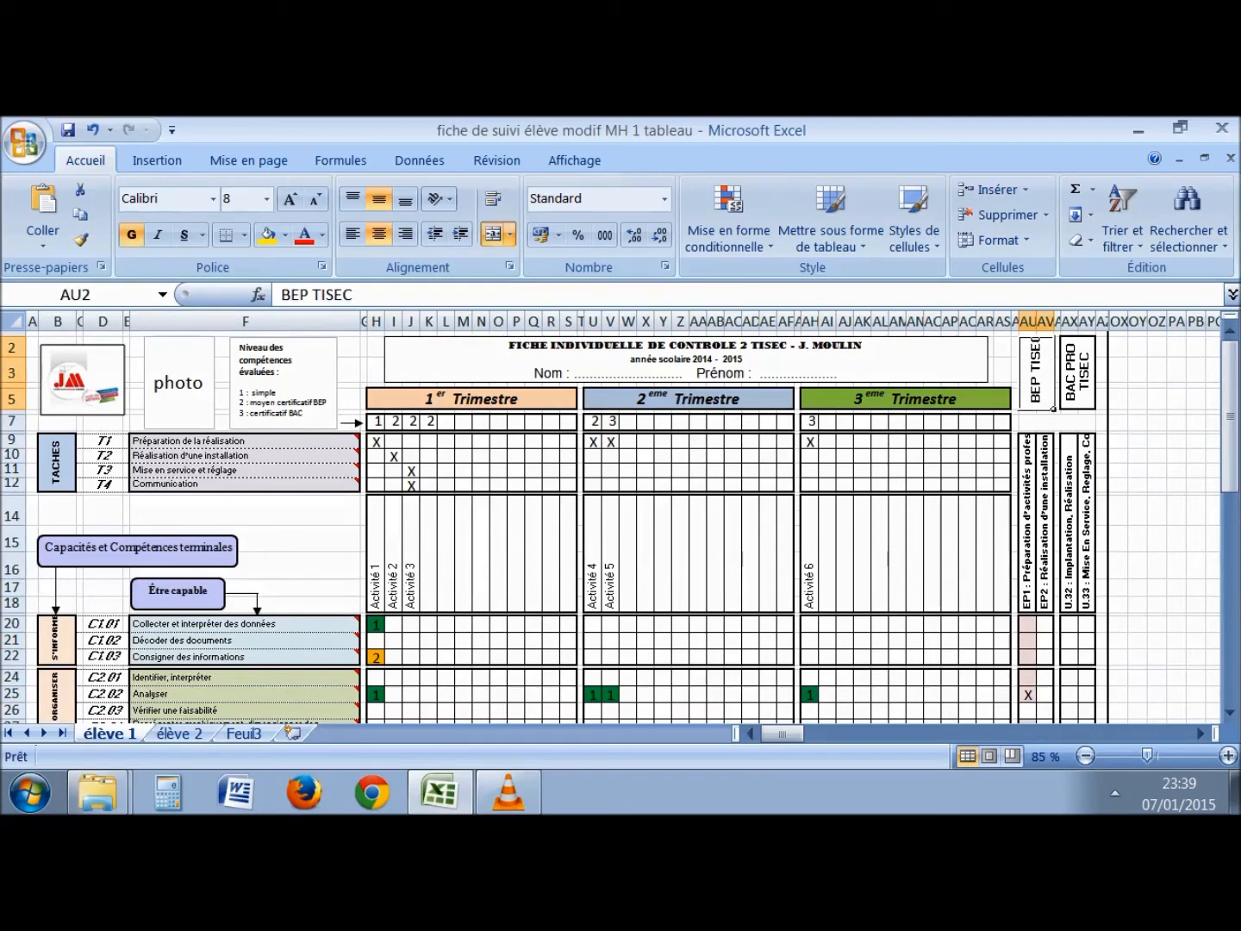
{"action": "left_click", "coordinate": [1030, 517]}
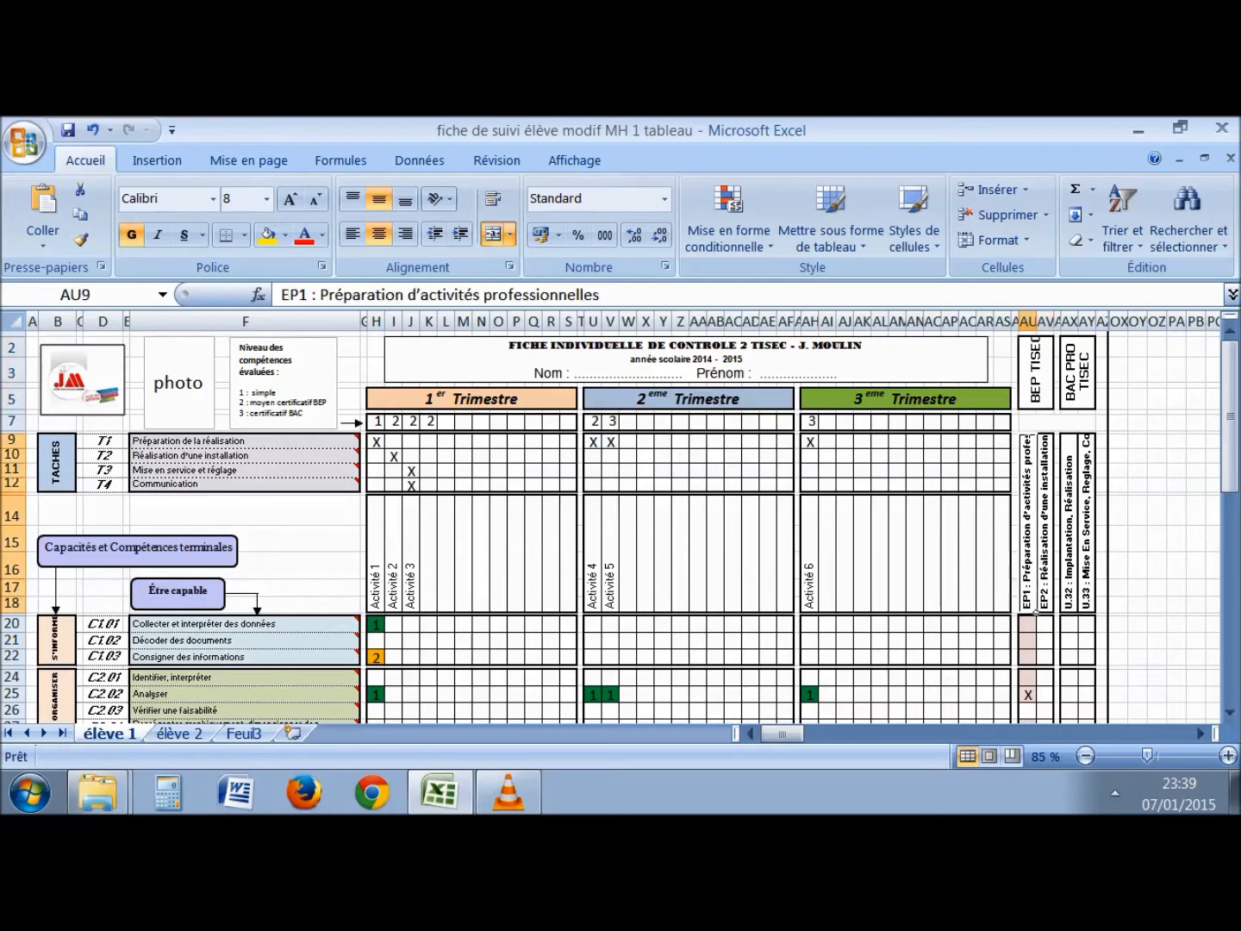
{"action": "left_click", "coordinate": [1046, 595]}
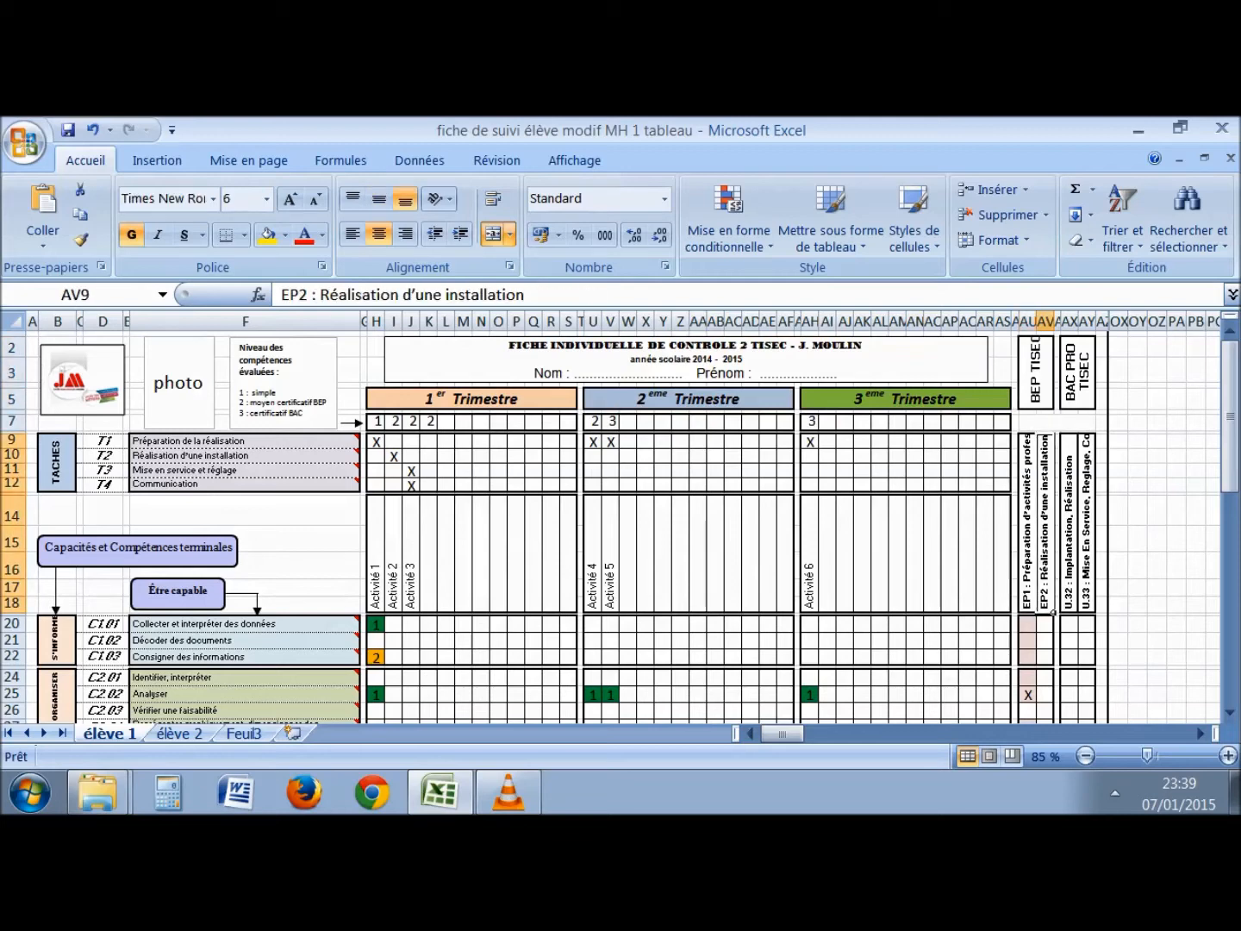
{"action": "left_click", "coordinate": [1050, 406]}
{"action": "left_click", "coordinate": [1069, 525]}
{"action": "left_click", "coordinate": [1086, 525]}
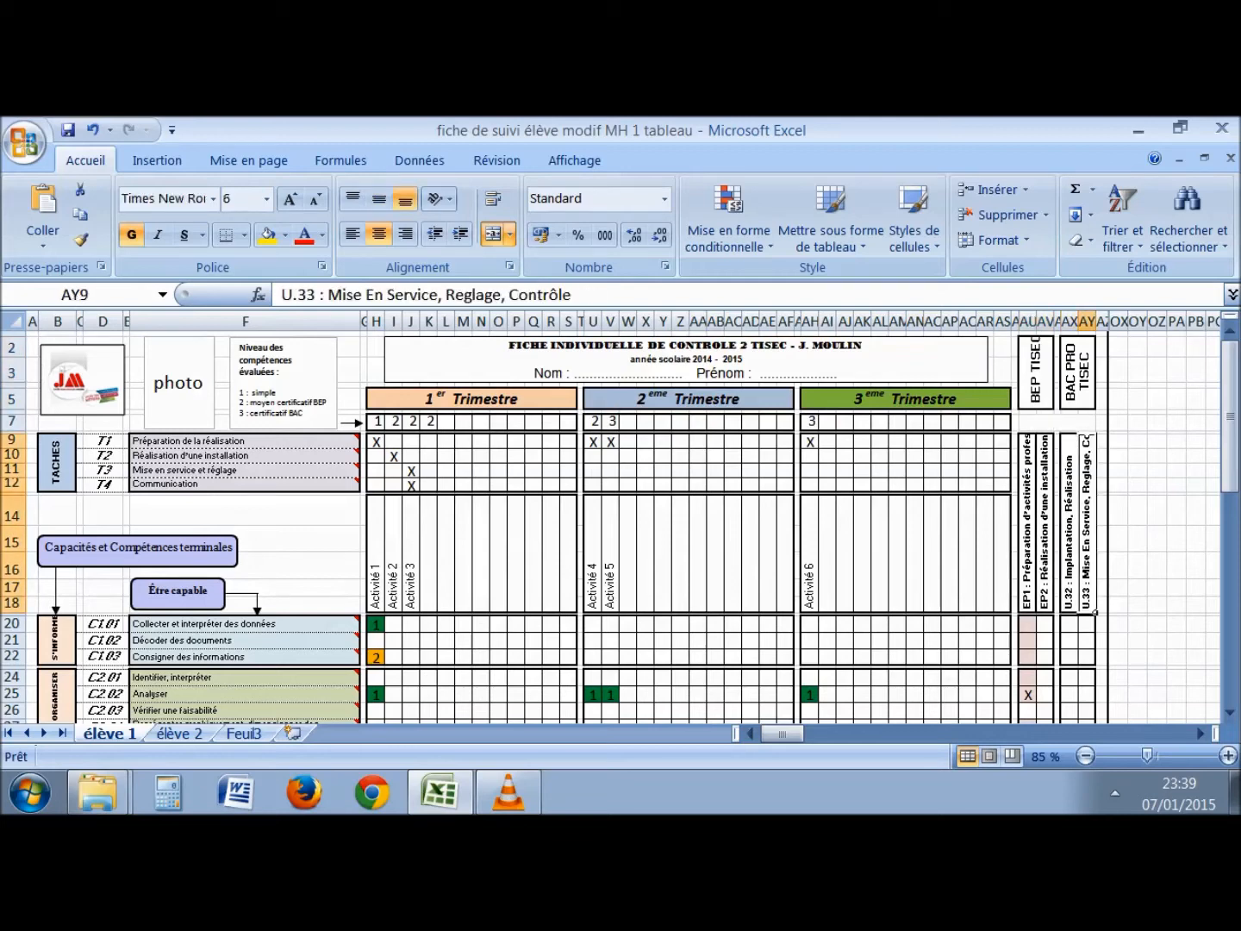
{"action": "left_click", "coordinate": [1077, 373]}
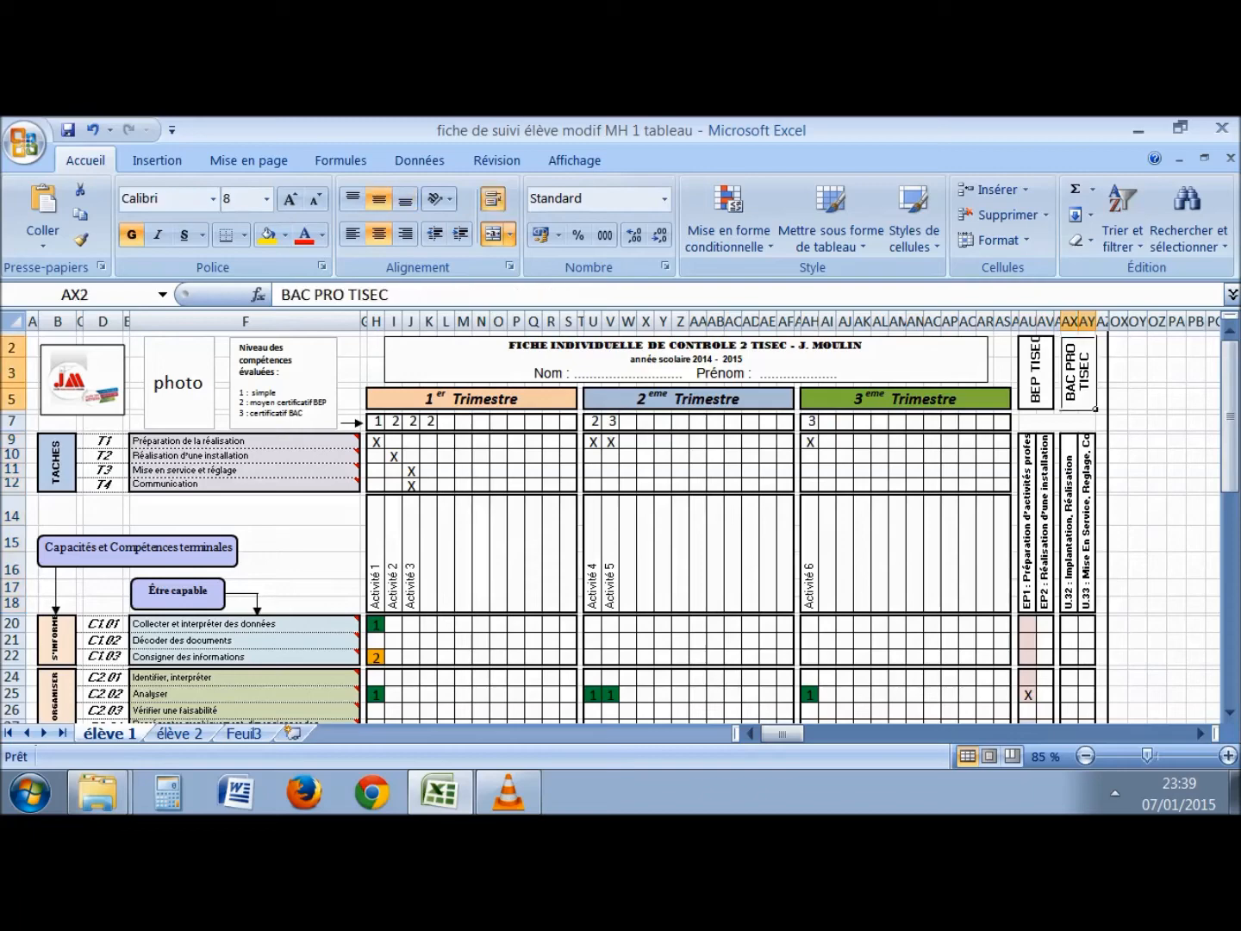
Step: Examine the coloured BEP and BAC PRO validation cells down the competency rows, including the formula in AU27
{"action": "scroll", "coordinate": [621, 527], "scroll_direction": "down", "scroll_amount": 2}
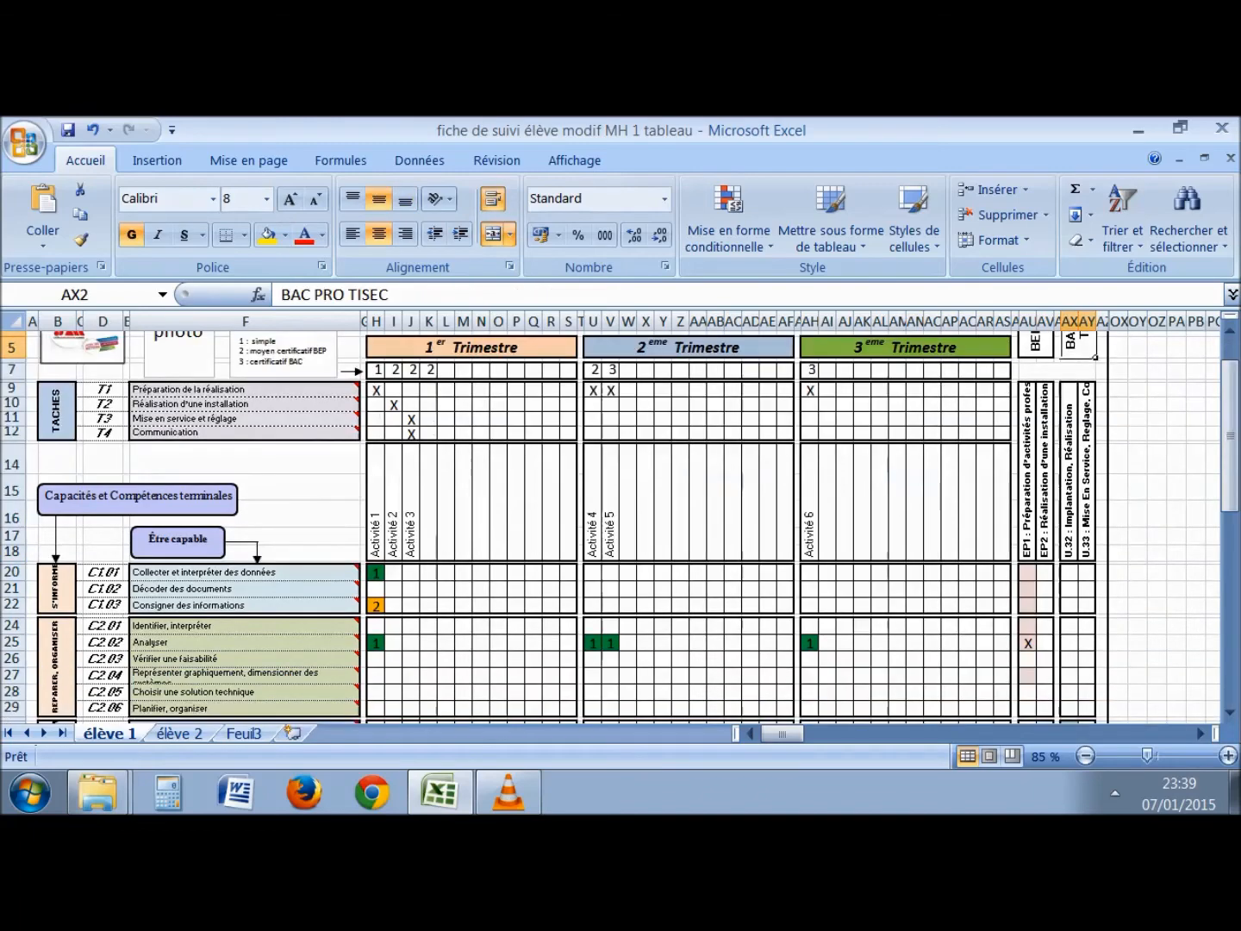
{"action": "scroll", "coordinate": [621, 527], "scroll_direction": "down", "scroll_amount": 2}
{"action": "scroll", "coordinate": [620, 528], "scroll_direction": "down", "scroll_amount": 1}
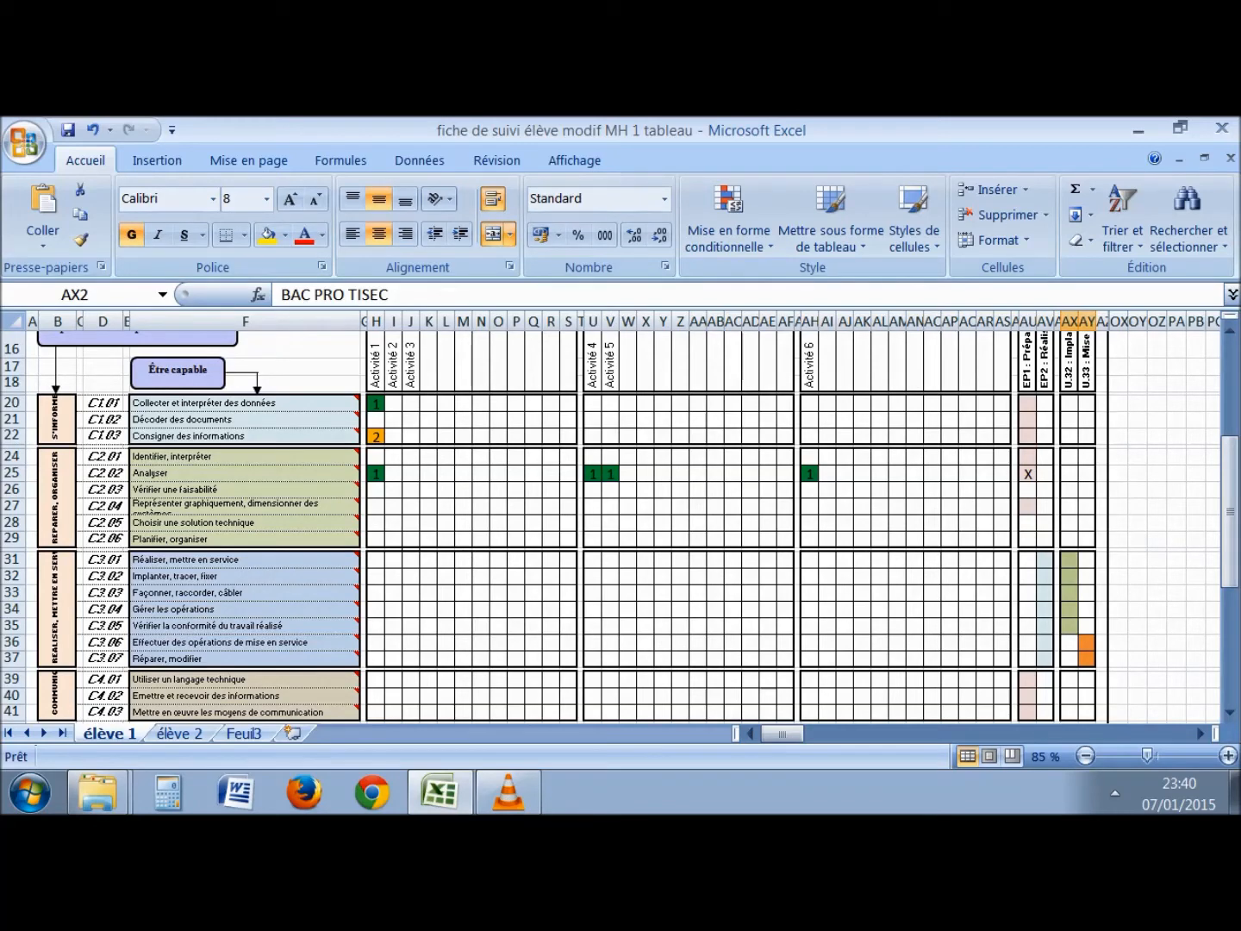
{"action": "left_click", "coordinate": [1031, 509]}
{"action": "scroll", "coordinate": [1034, 511], "scroll_direction": "up", "scroll_amount": 5}
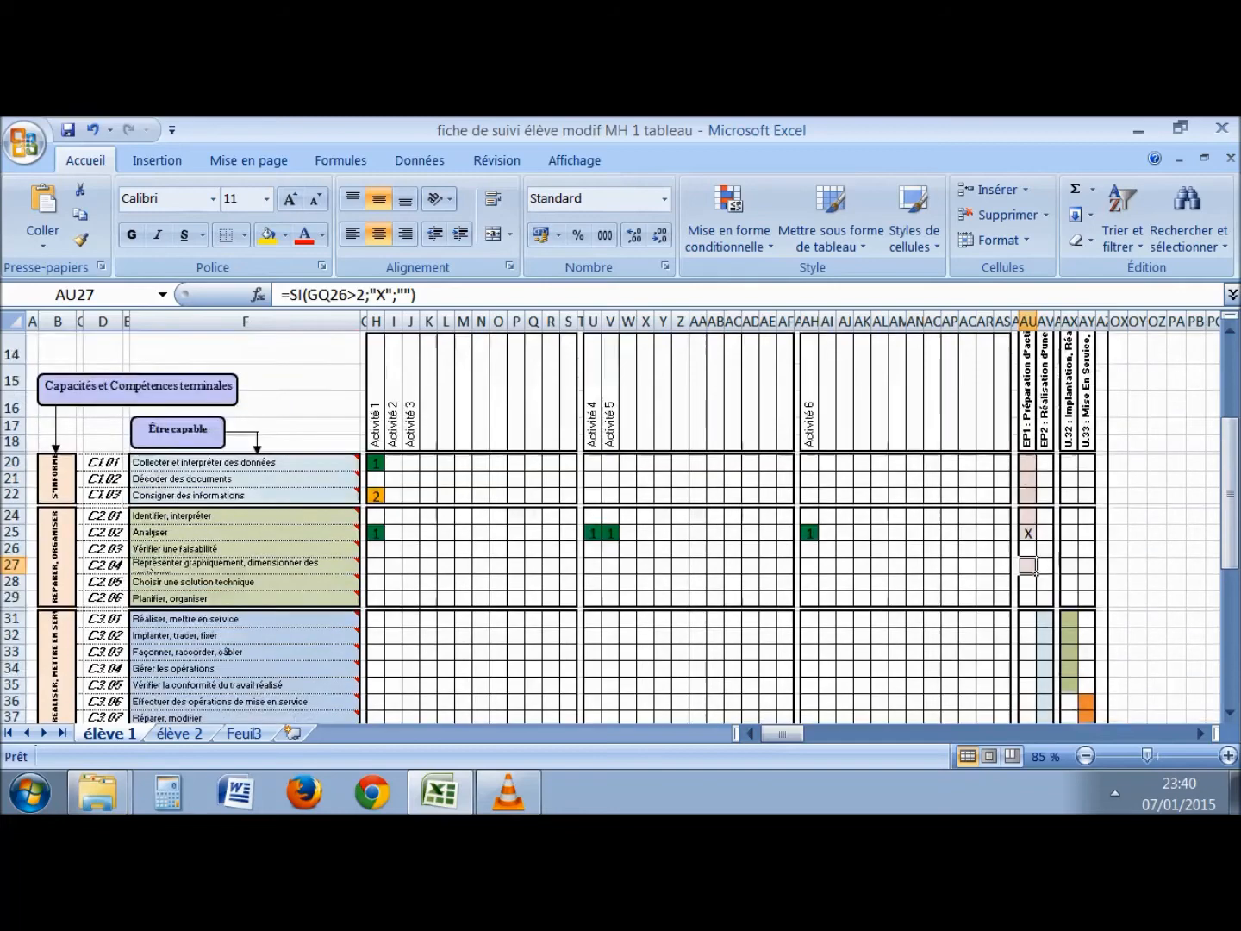
{"action": "scroll", "coordinate": [1035, 511], "scroll_direction": "down", "scroll_amount": 5}
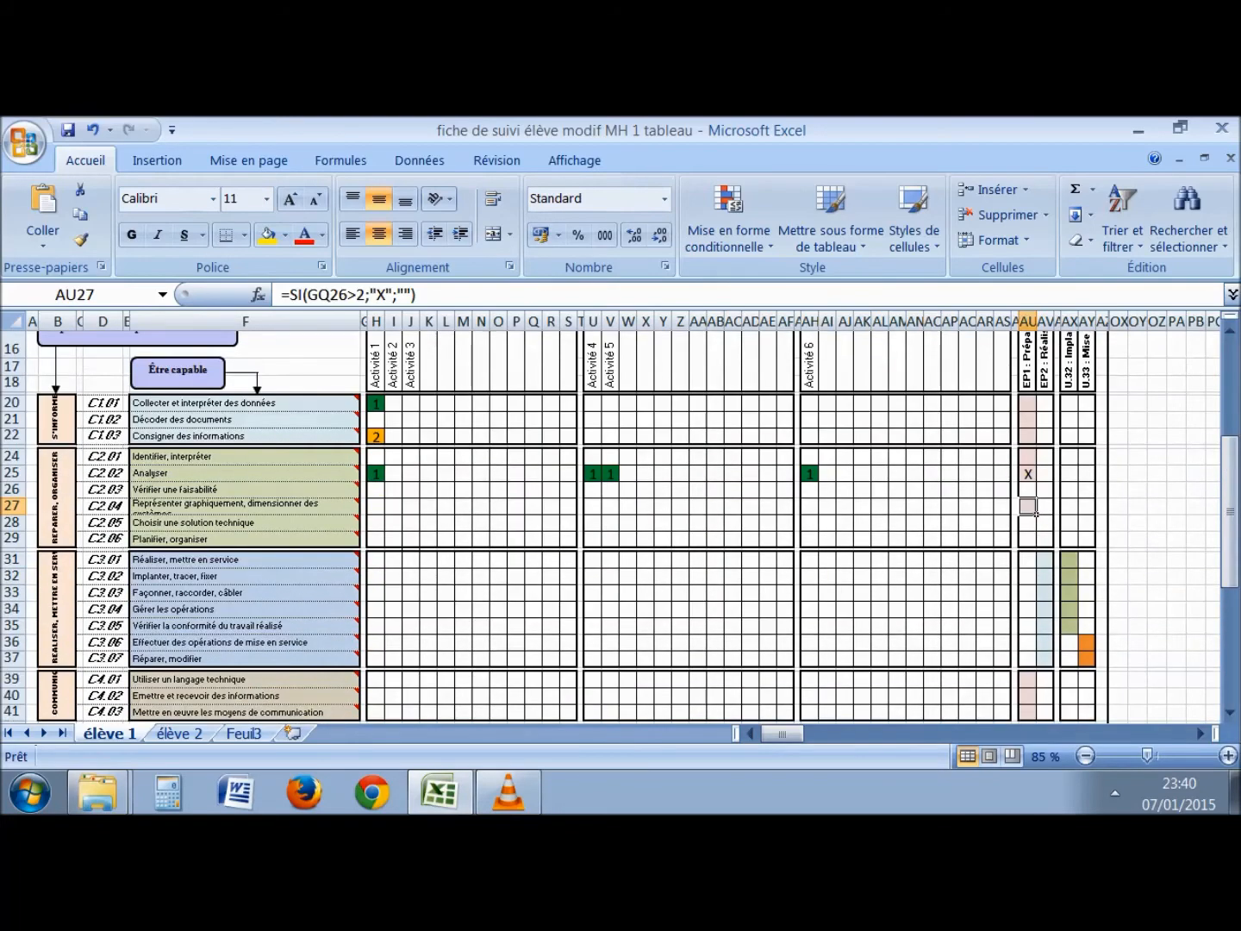
{"action": "scroll", "coordinate": [1035, 512], "scroll_direction": "down", "scroll_amount": 2}
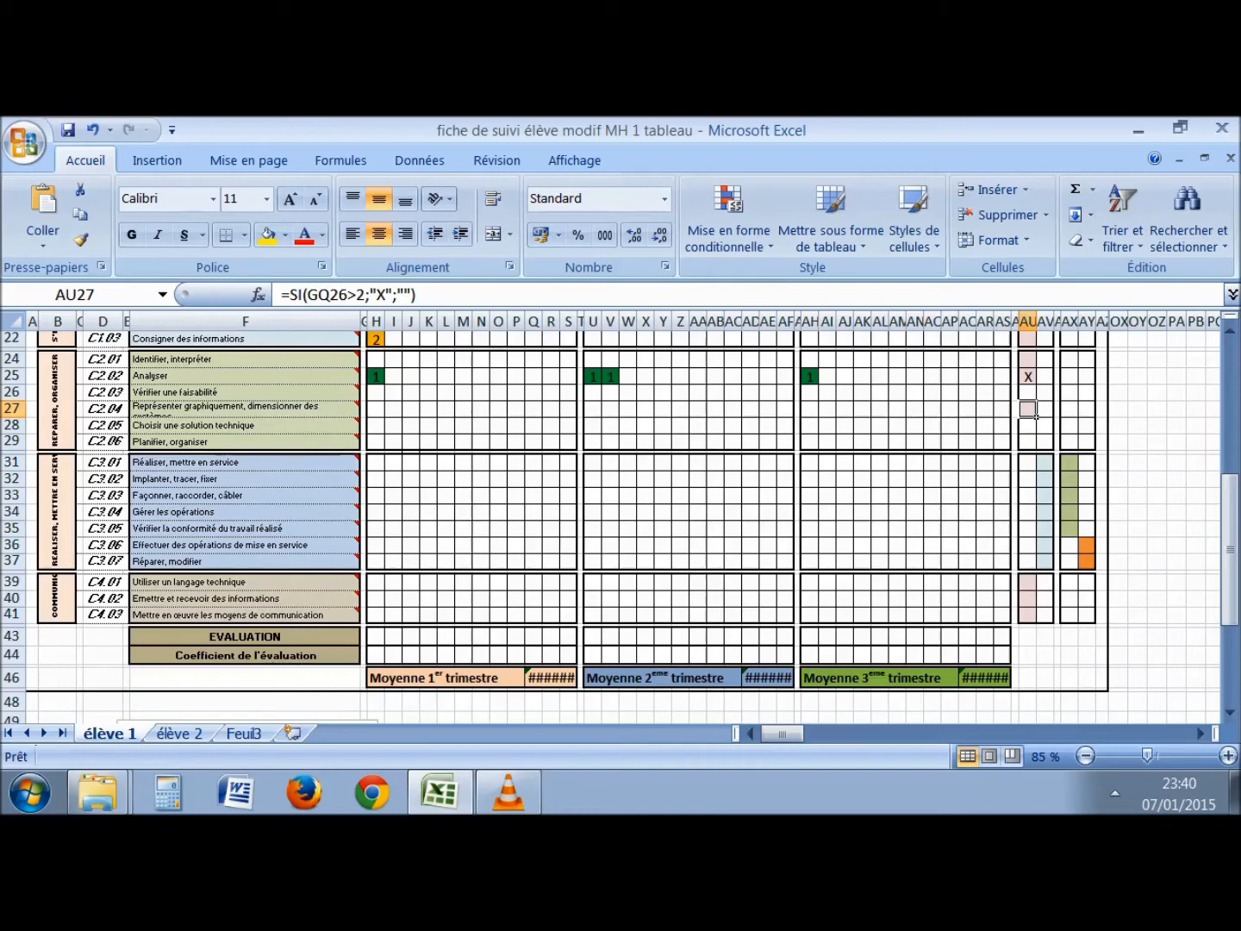
Step: Clear the level of competency C2.02 Analyser under Activité 6 in AH25 and review the validation columns
{"action": "scroll", "coordinate": [1035, 511], "scroll_direction": "up", "scroll_amount": 3}
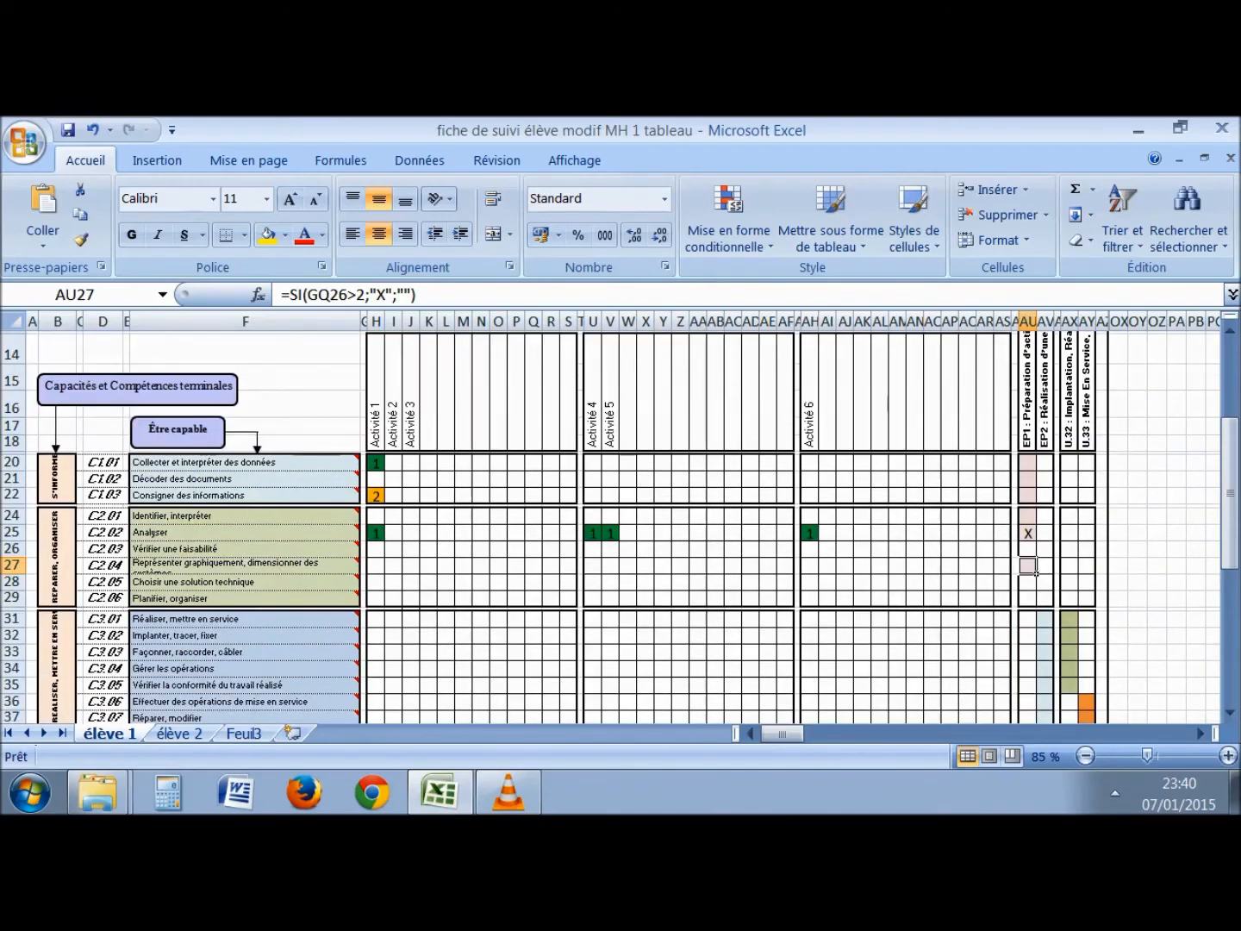
{"action": "left_click", "coordinate": [810, 533]}
{"action": "left_click", "coordinate": [826, 533]}
{"action": "left_click", "coordinate": [816, 561]}
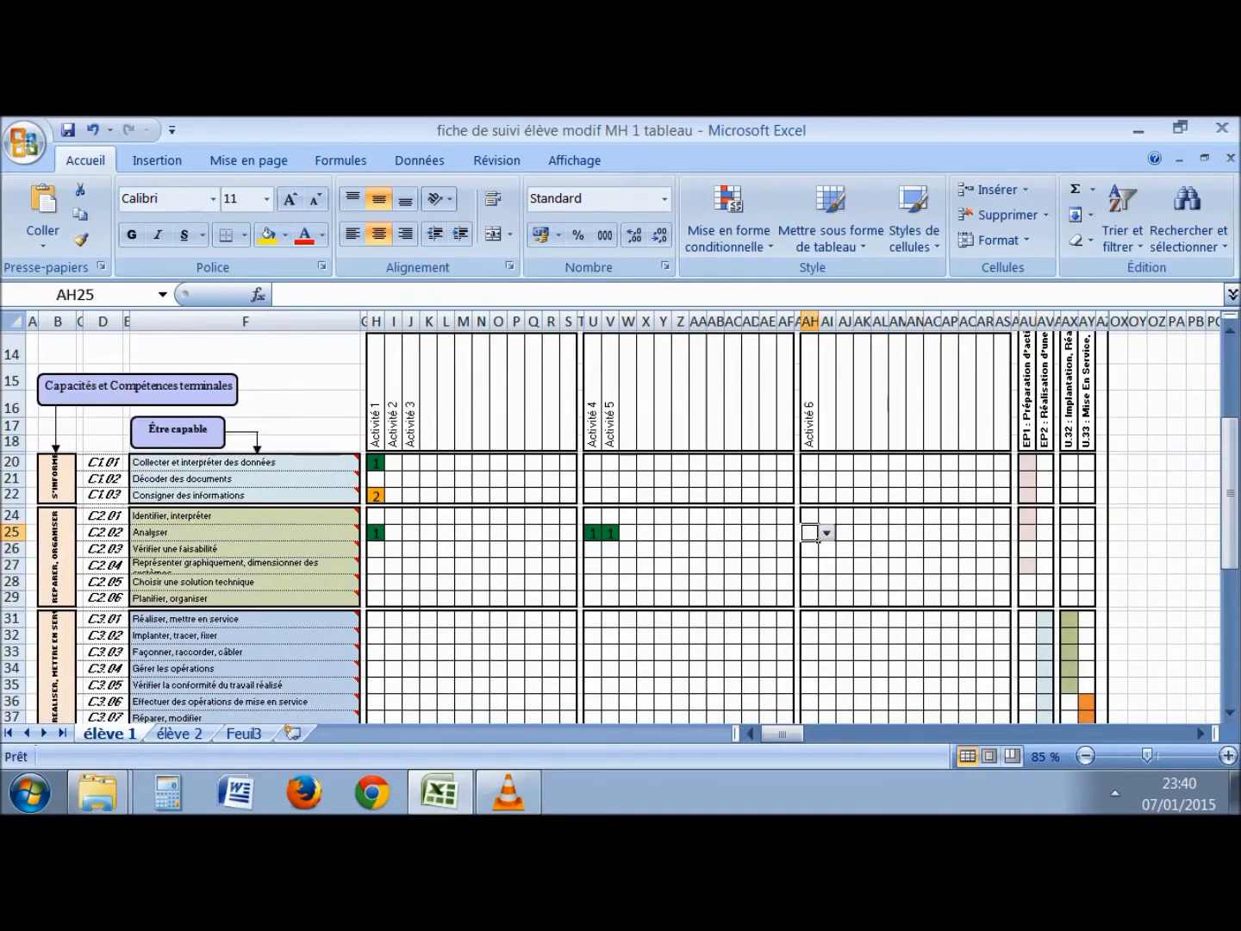
{"action": "left_click", "coordinate": [826, 549]}
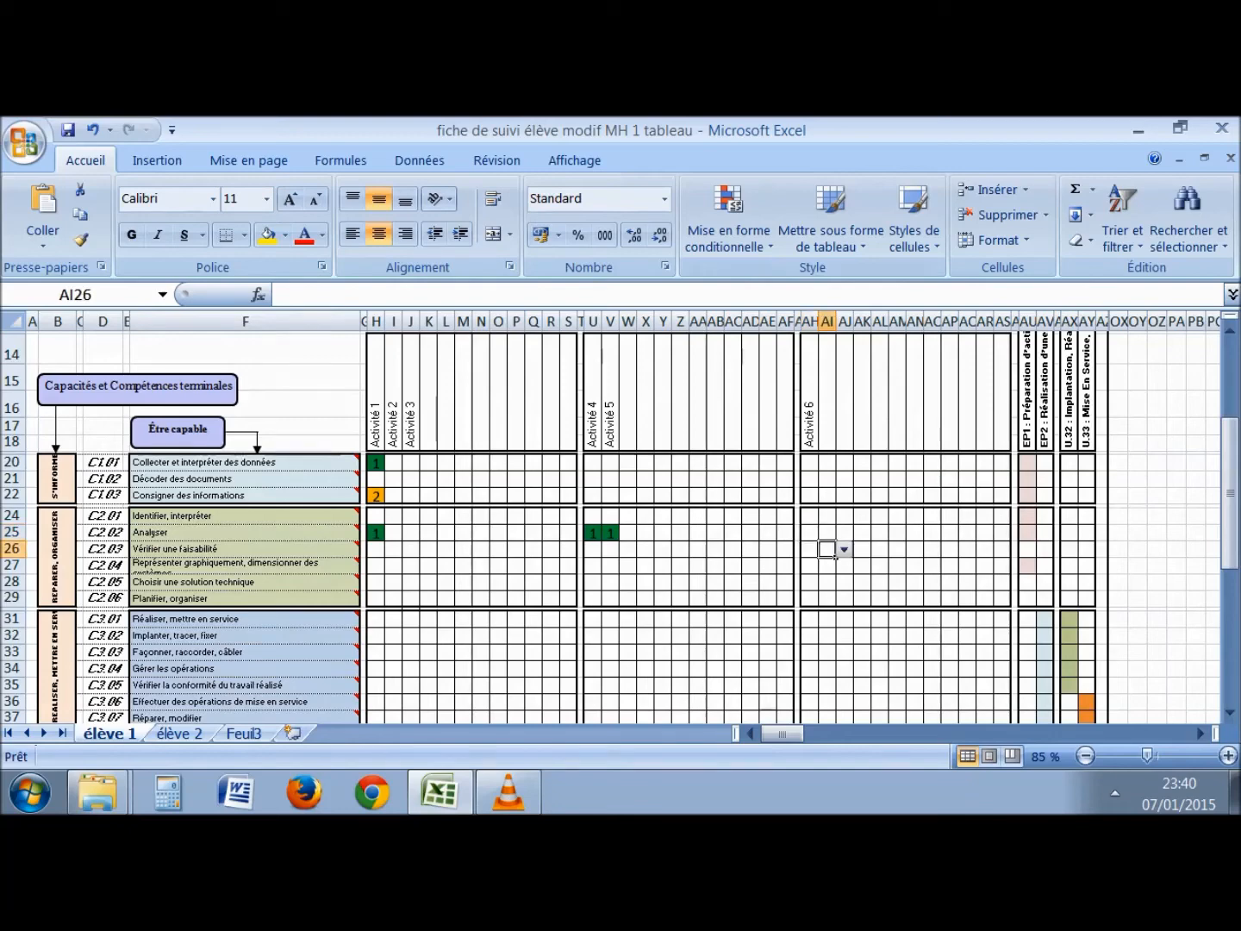
{"action": "scroll", "coordinate": [835, 555], "scroll_direction": "up", "scroll_amount": 2}
{"action": "scroll", "coordinate": [834, 556], "scroll_direction": "down", "scroll_amount": 3}
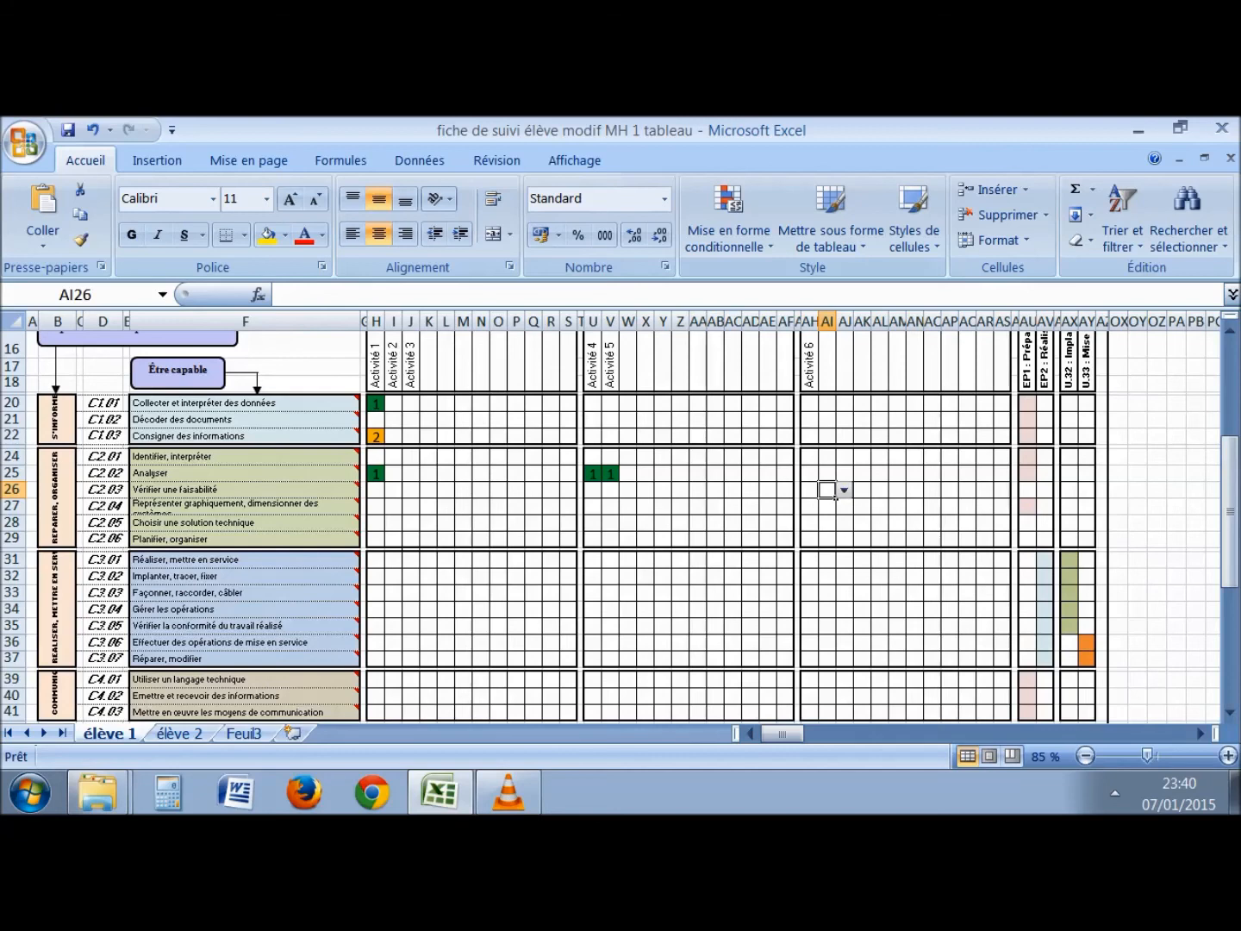
Step: Look over the élève 2 sheet, including its logo, photo box, name header and competency grid
{"action": "left_click", "coordinate": [180, 733]}
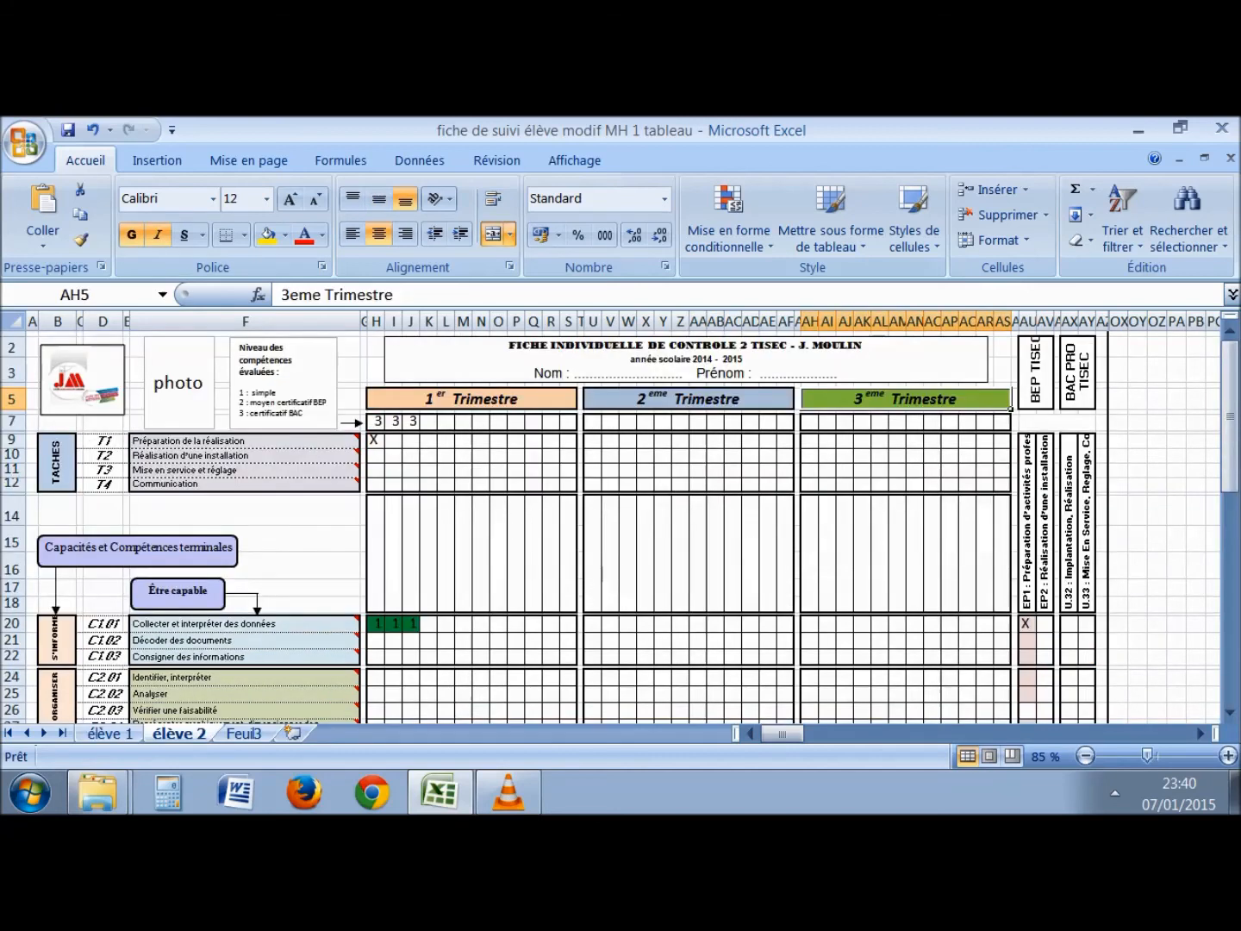
{"action": "left_click", "coordinate": [82, 379]}
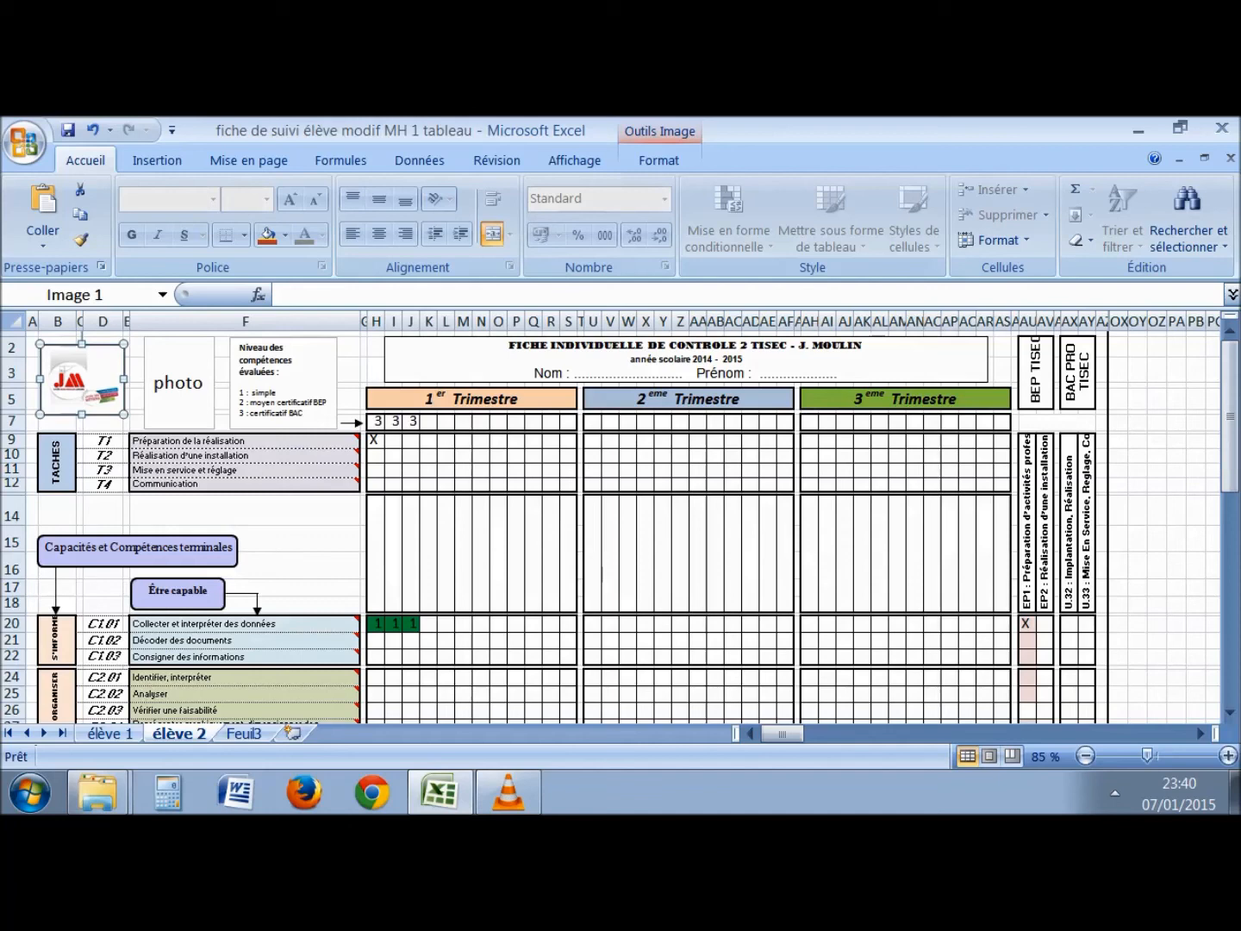
{"action": "left_click", "coordinate": [164, 382]}
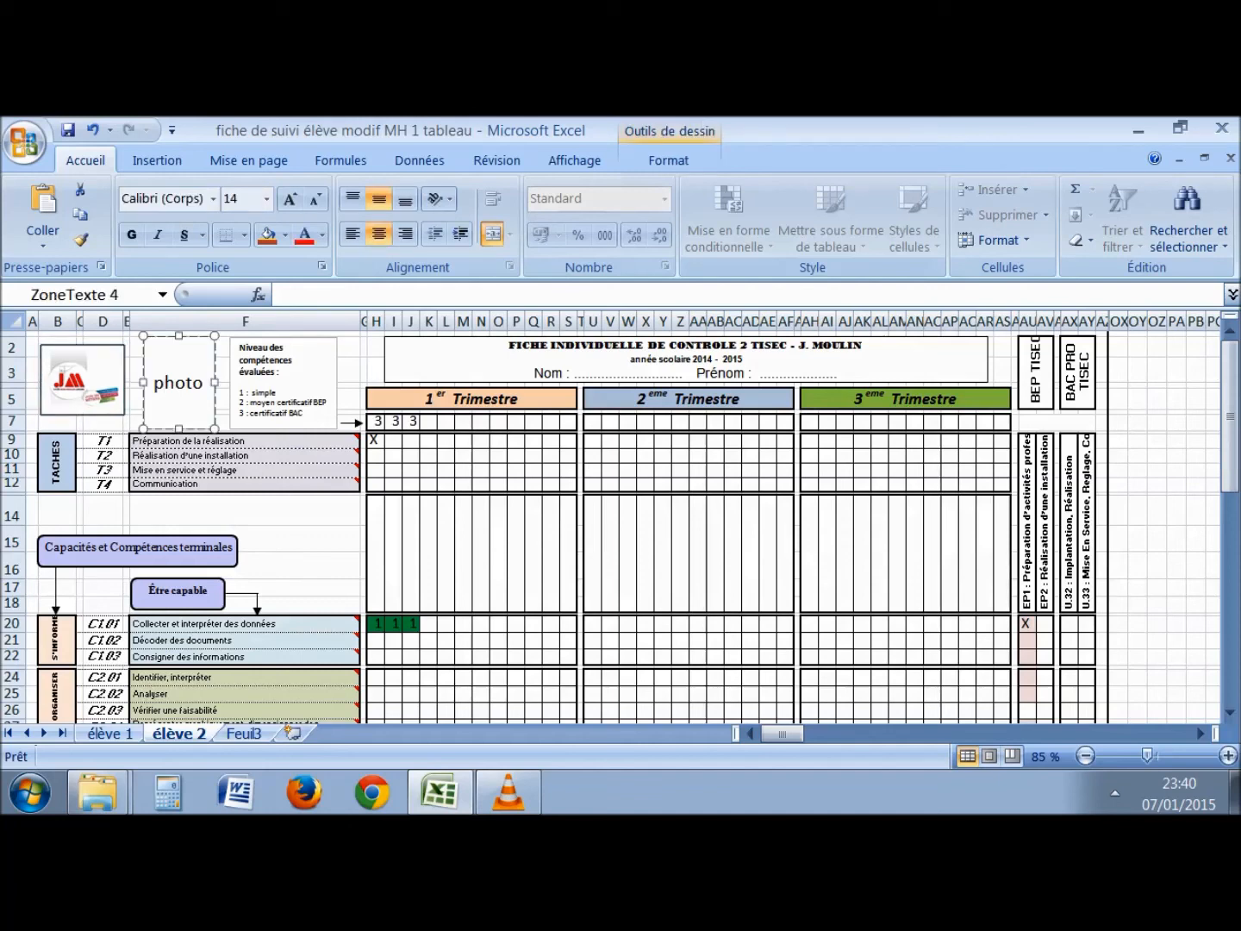
{"action": "left_click", "coordinate": [616, 372]}
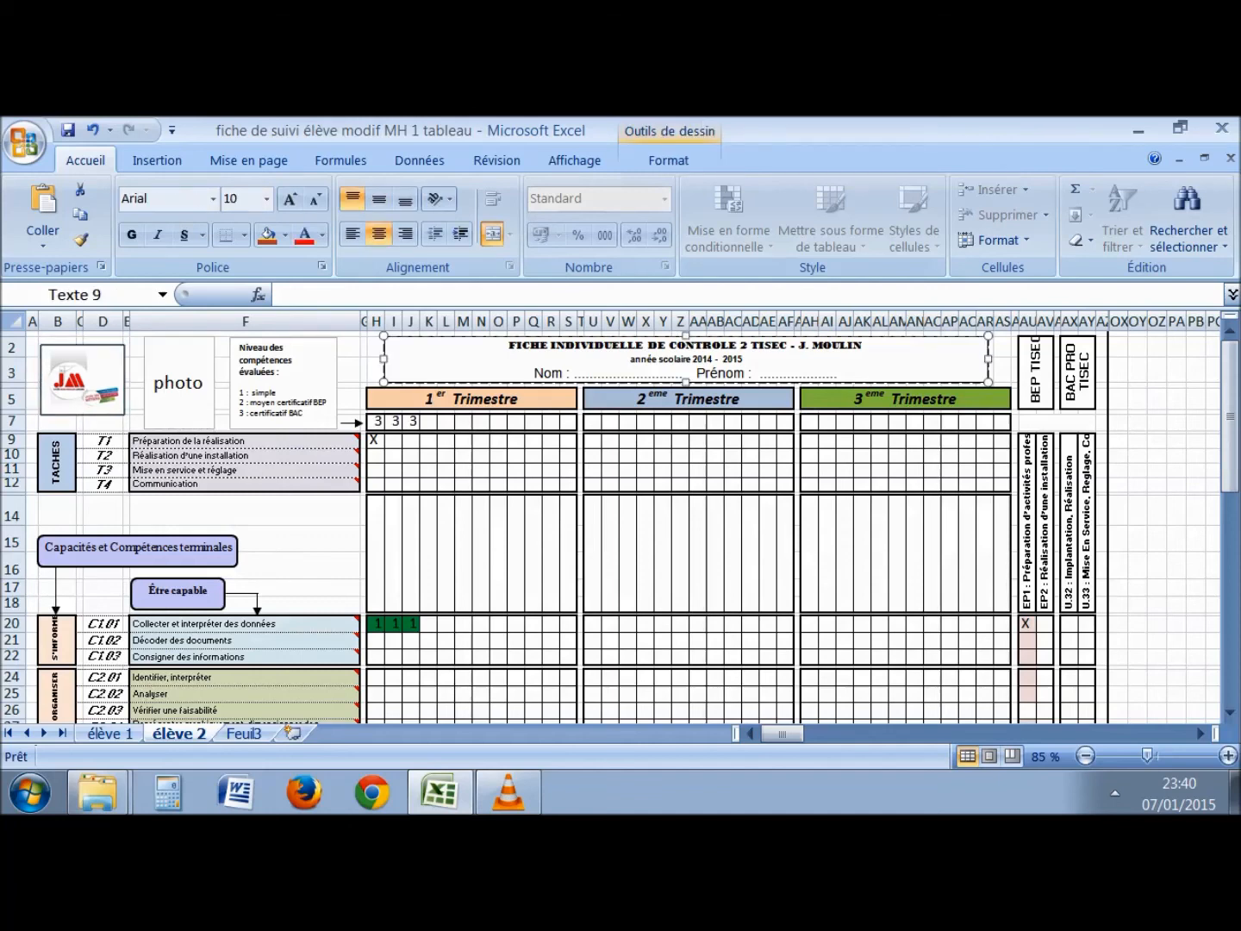
{"action": "scroll", "coordinate": [616, 517], "scroll_direction": "down", "scroll_amount": 7}
{"action": "scroll", "coordinate": [616, 517], "scroll_direction": "up", "scroll_amount": 7}
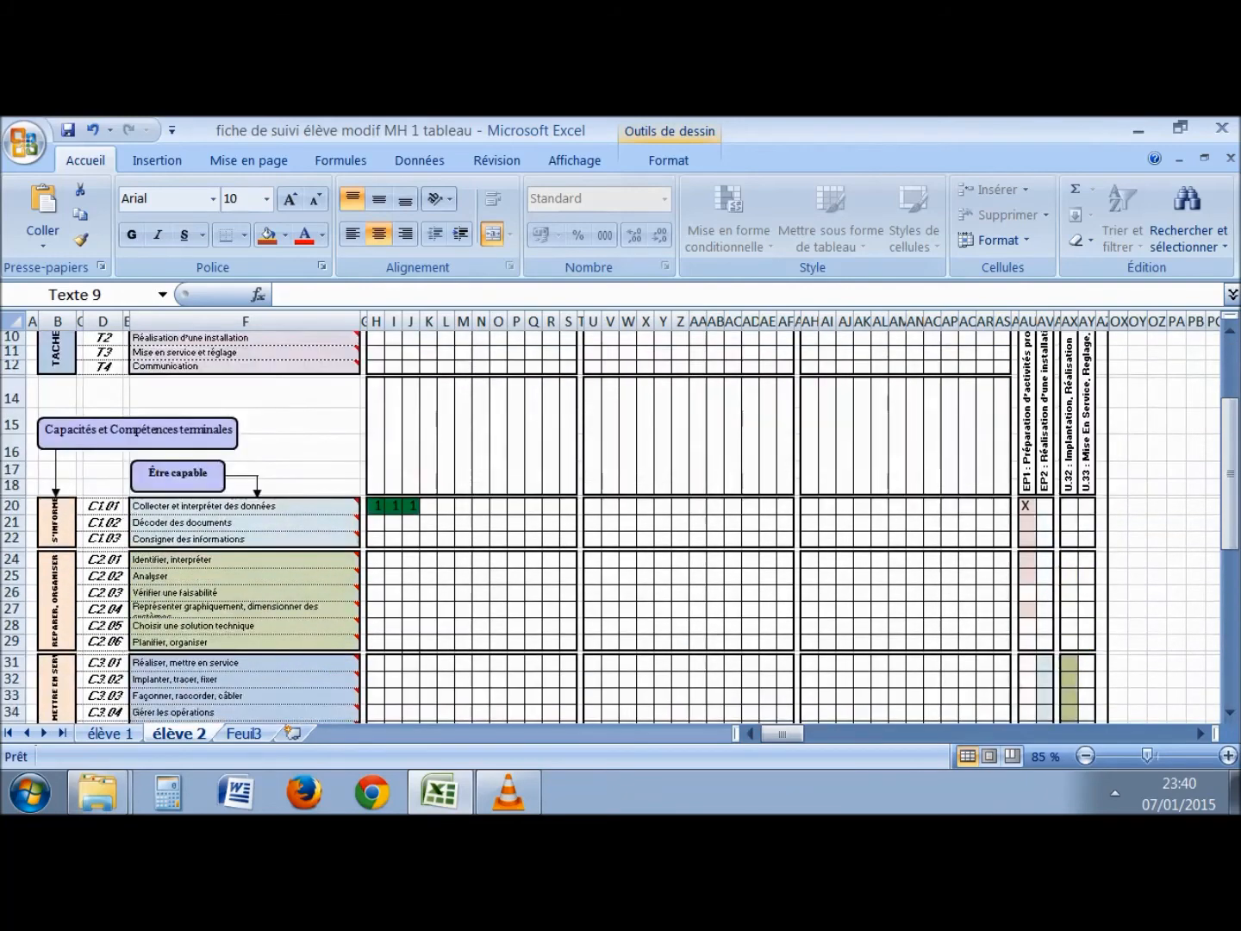
Step: Return to the élève 1 sheet, and switch to VLC media player
{"action": "key", "text": "ctrl+Page_Up"}
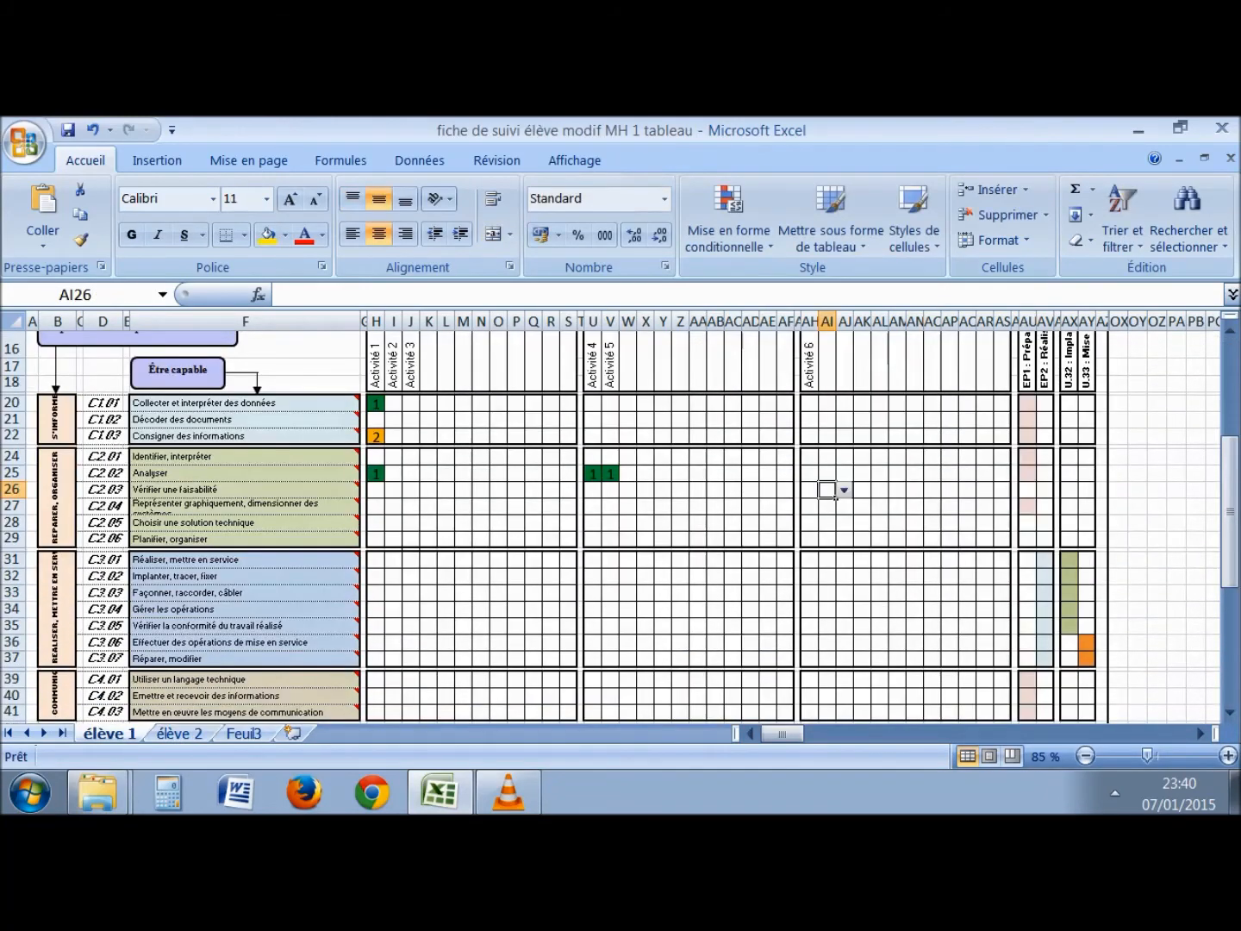
{"action": "mouse_move", "coordinate": [363, 481]}
{"action": "left_click", "coordinate": [508, 792]}
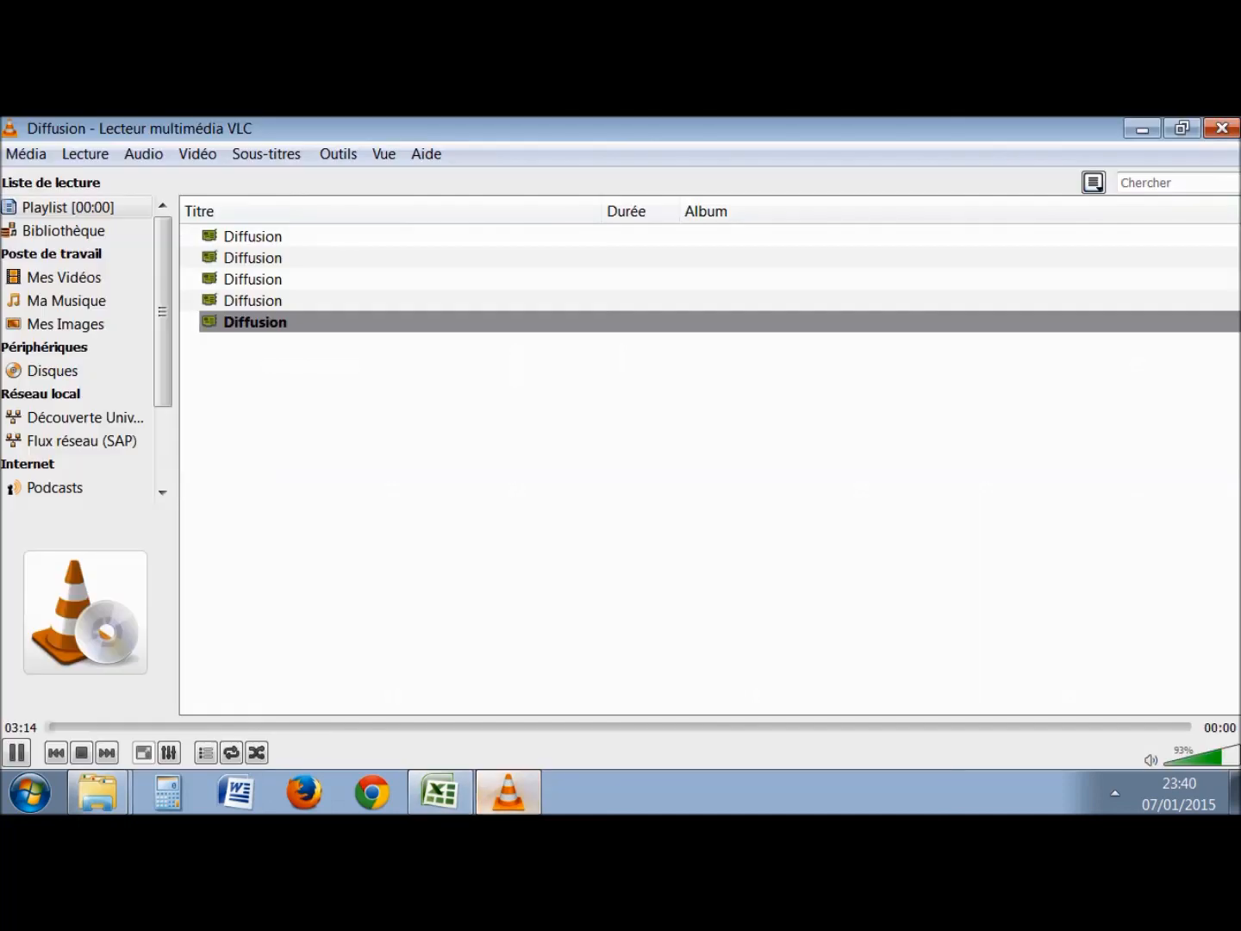